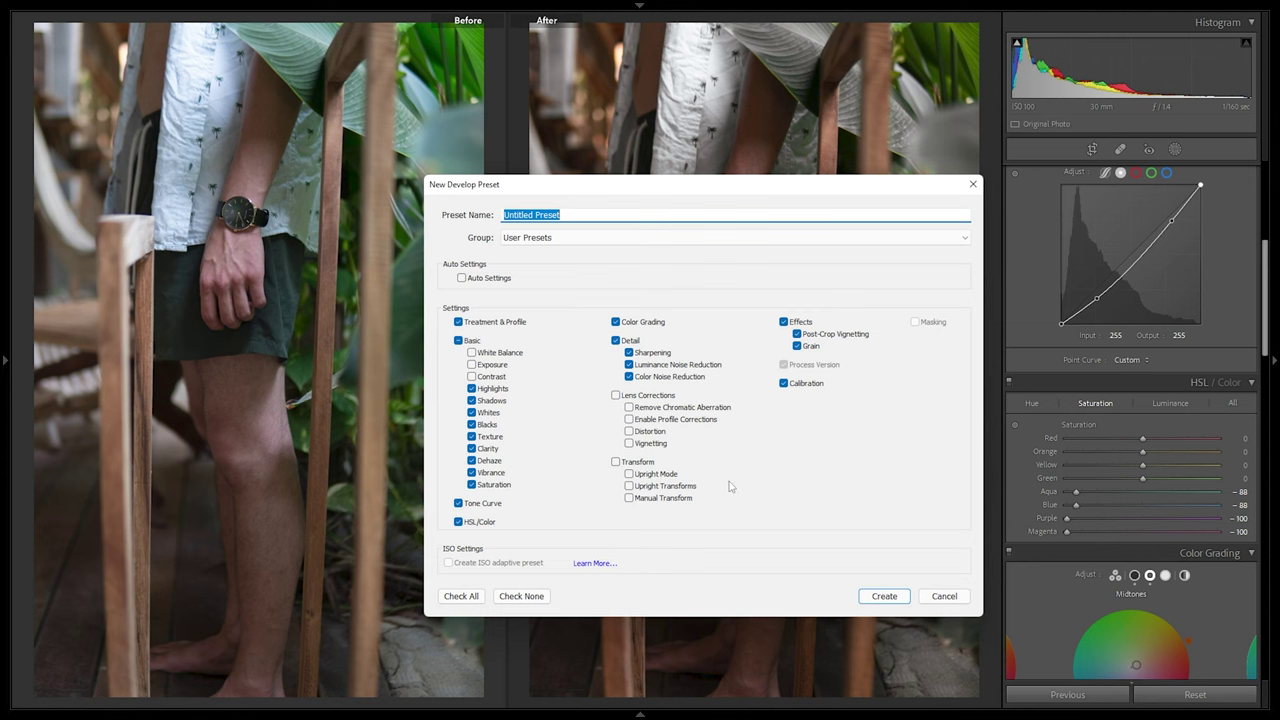
- Save the selected develop settings as a new user preset and apply TFA - Edit-Like JunglePresets Base to the misty forest photo
click(884, 596)
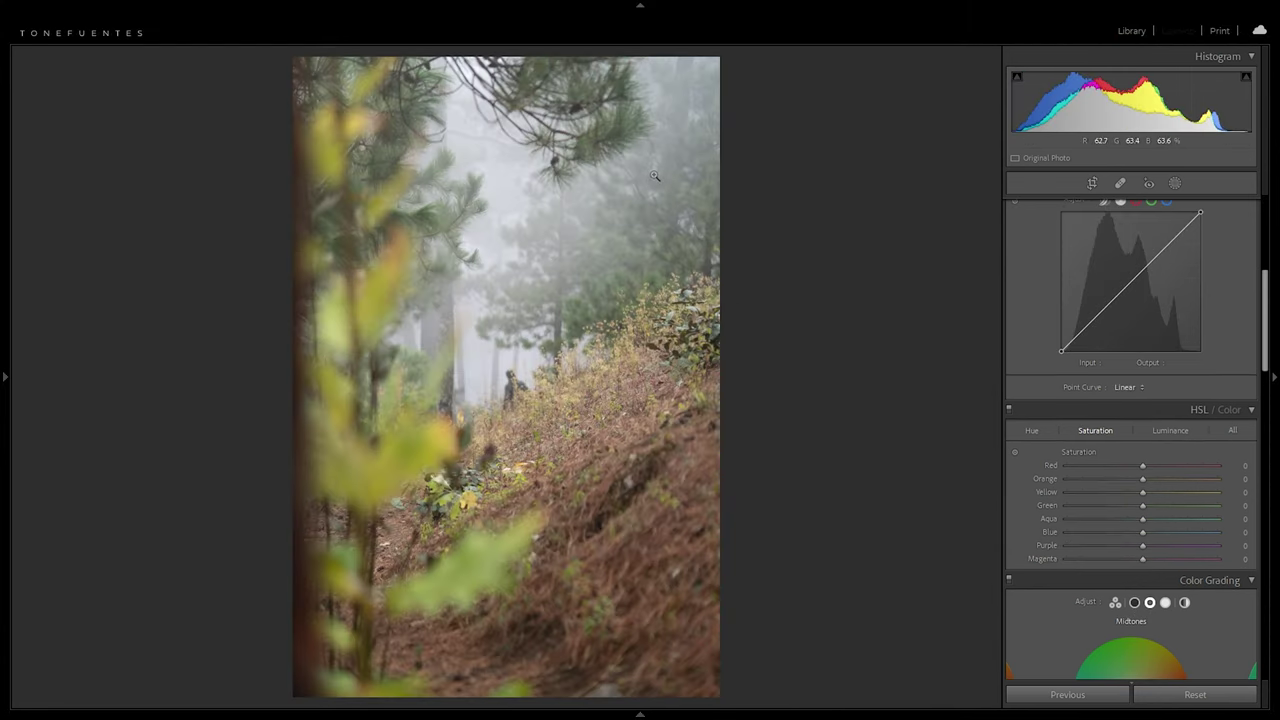
mouse_move(3, 380)
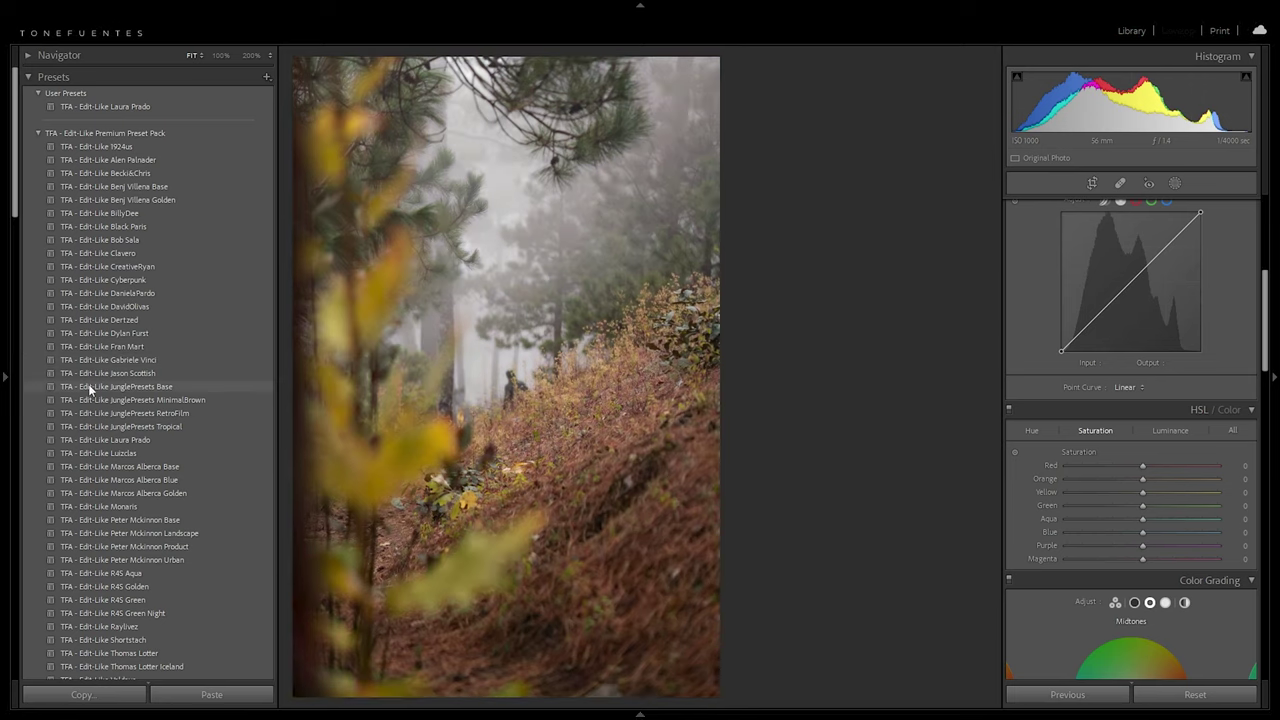
click(90, 388)
- Compare the misty forest photo before and after side by side, examining the fog and tree trunks close up
key(y)
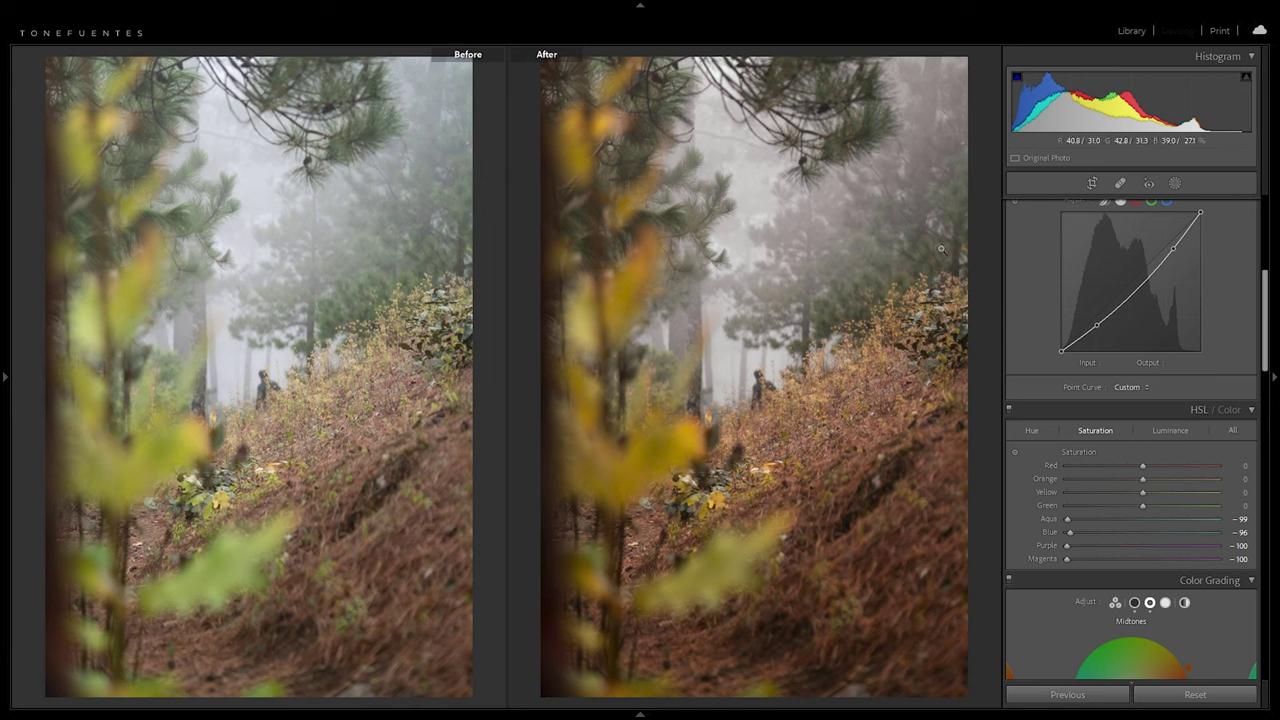
click(709, 365)
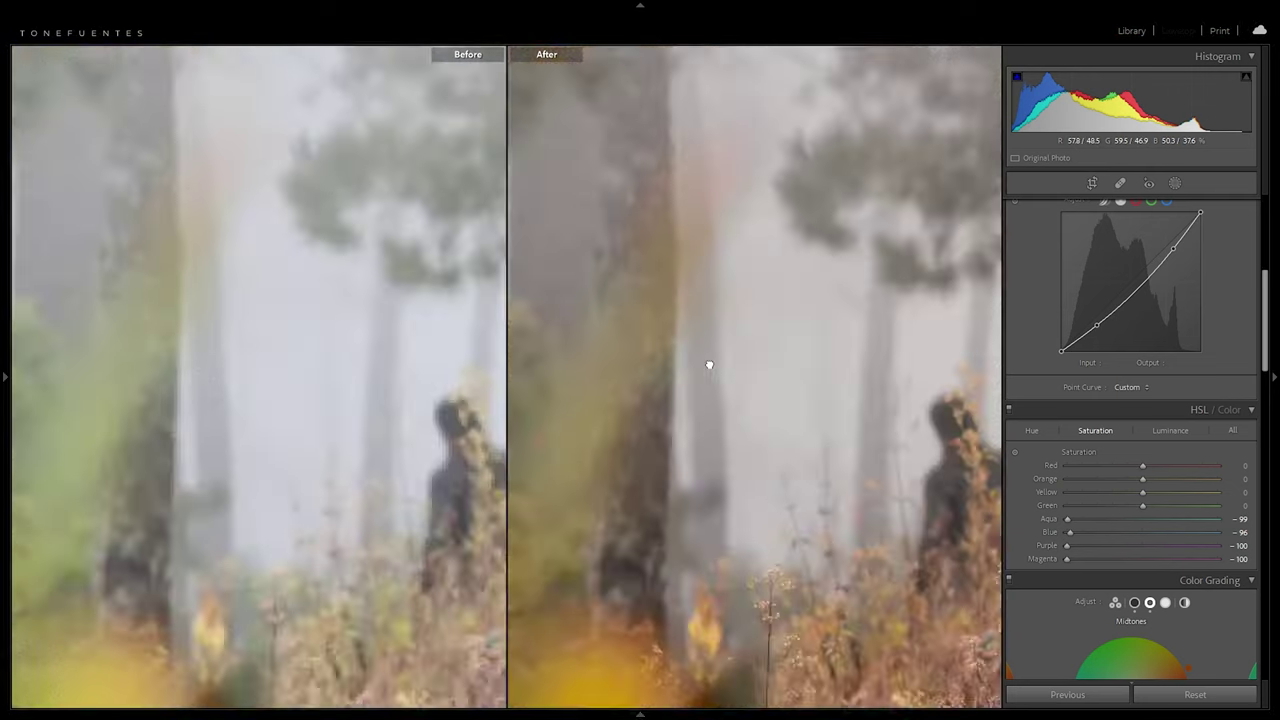
drag(731, 354, 780, 114)
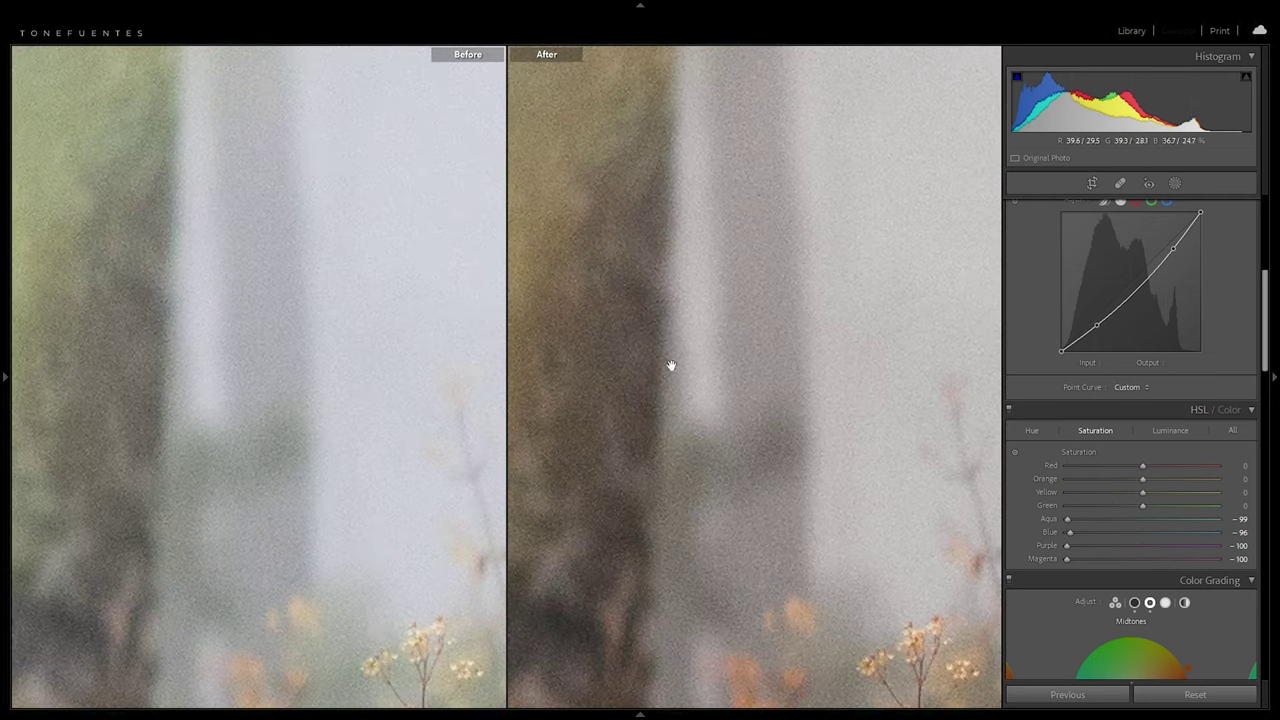
click(760, 338)
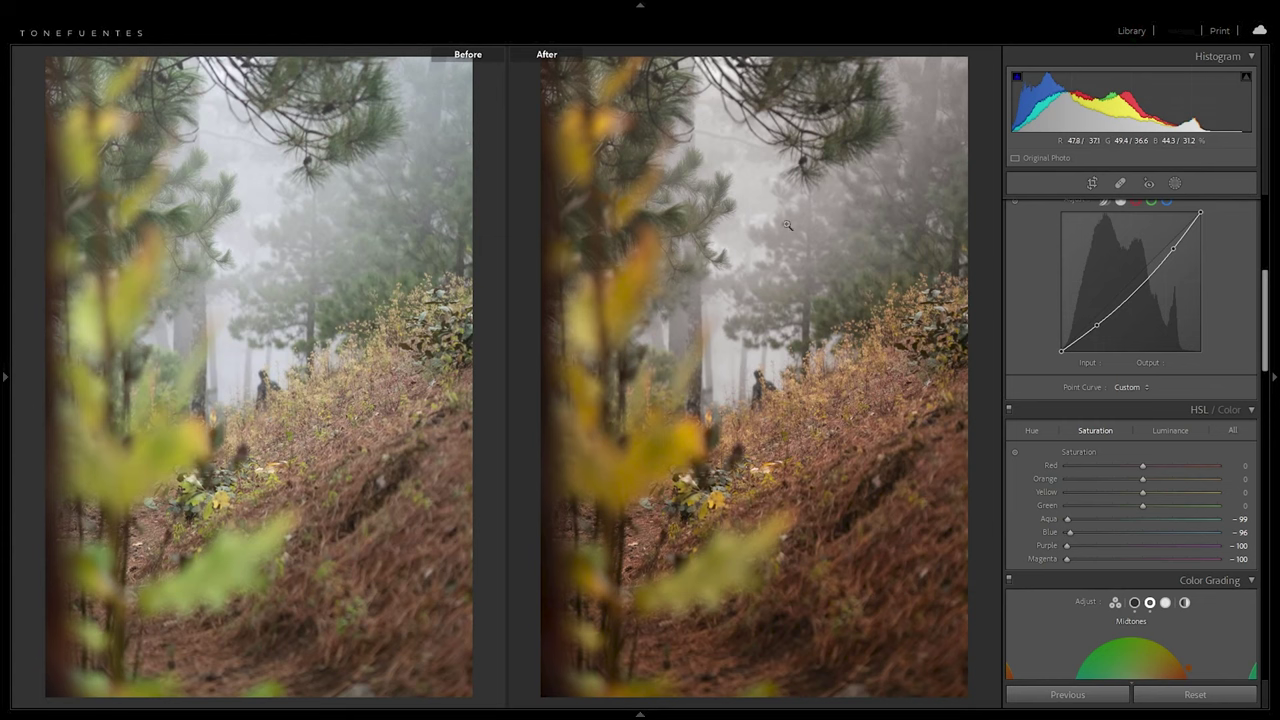
- Apply the TFA - Edit-Like JunglePresets Base preset to the photo of the man in the palm-print shirt beside the hammock
click(1136, 27)
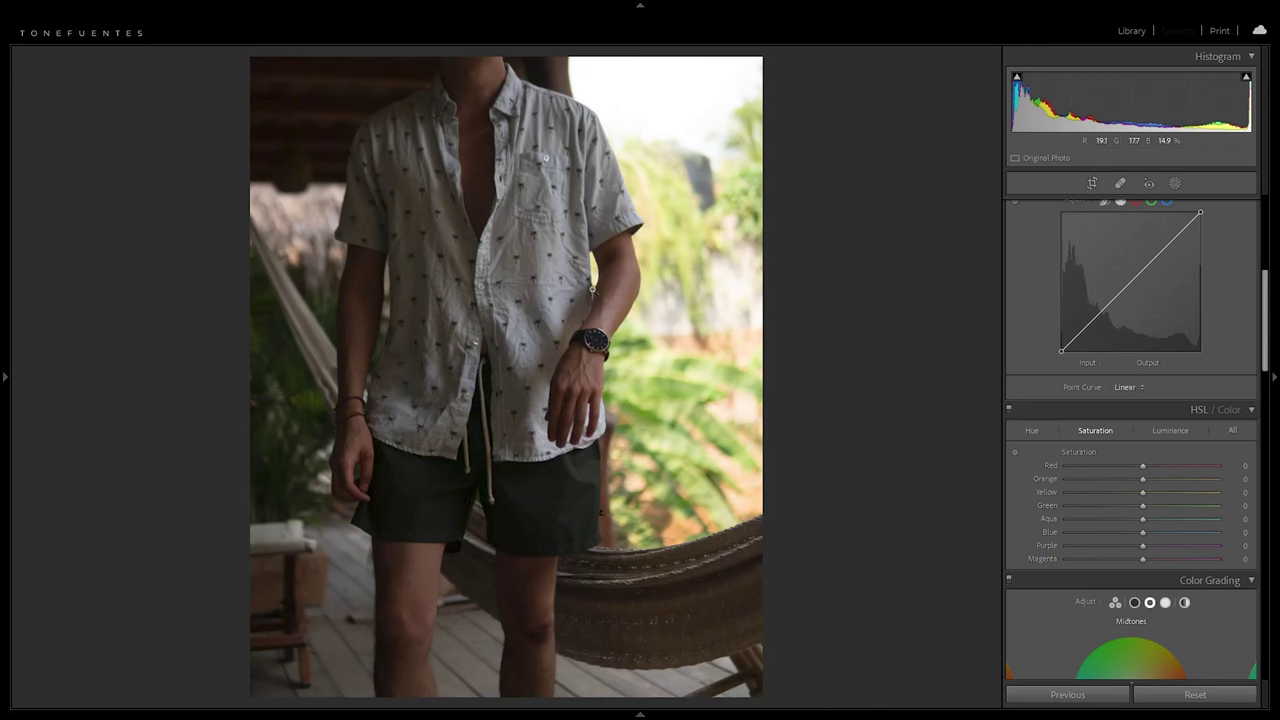
mouse_move(2, 393)
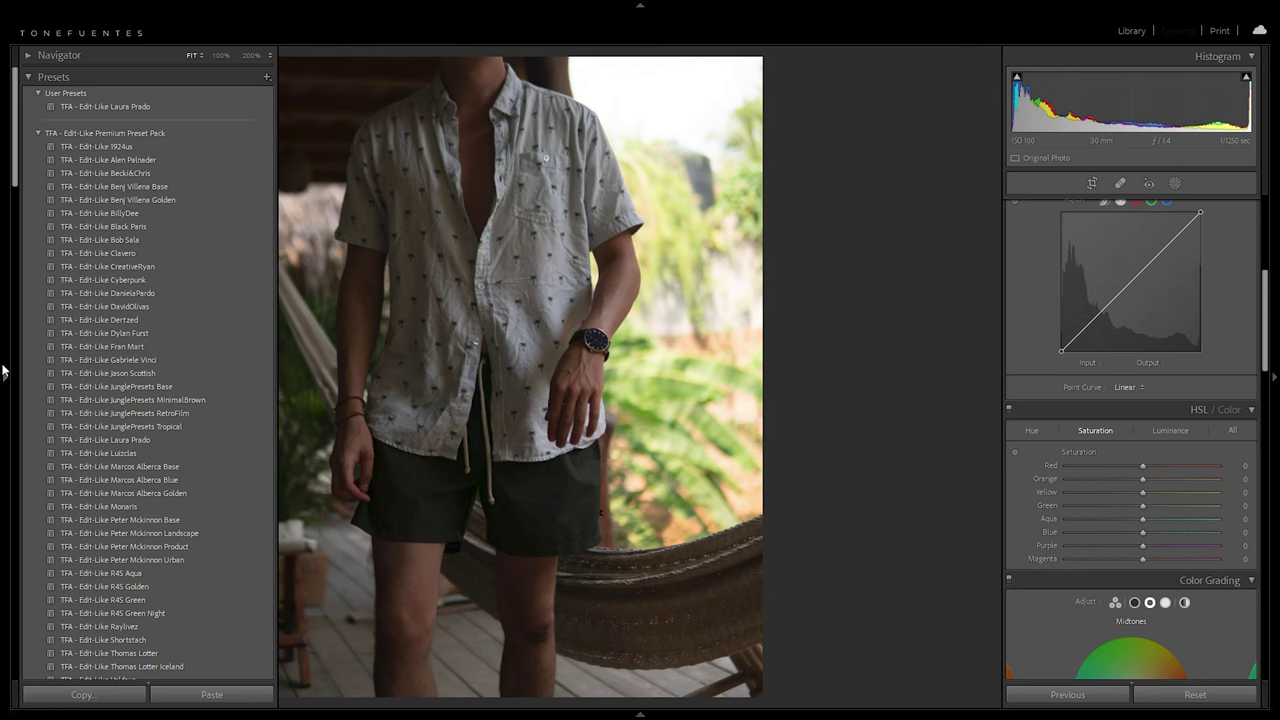
click(155, 386)
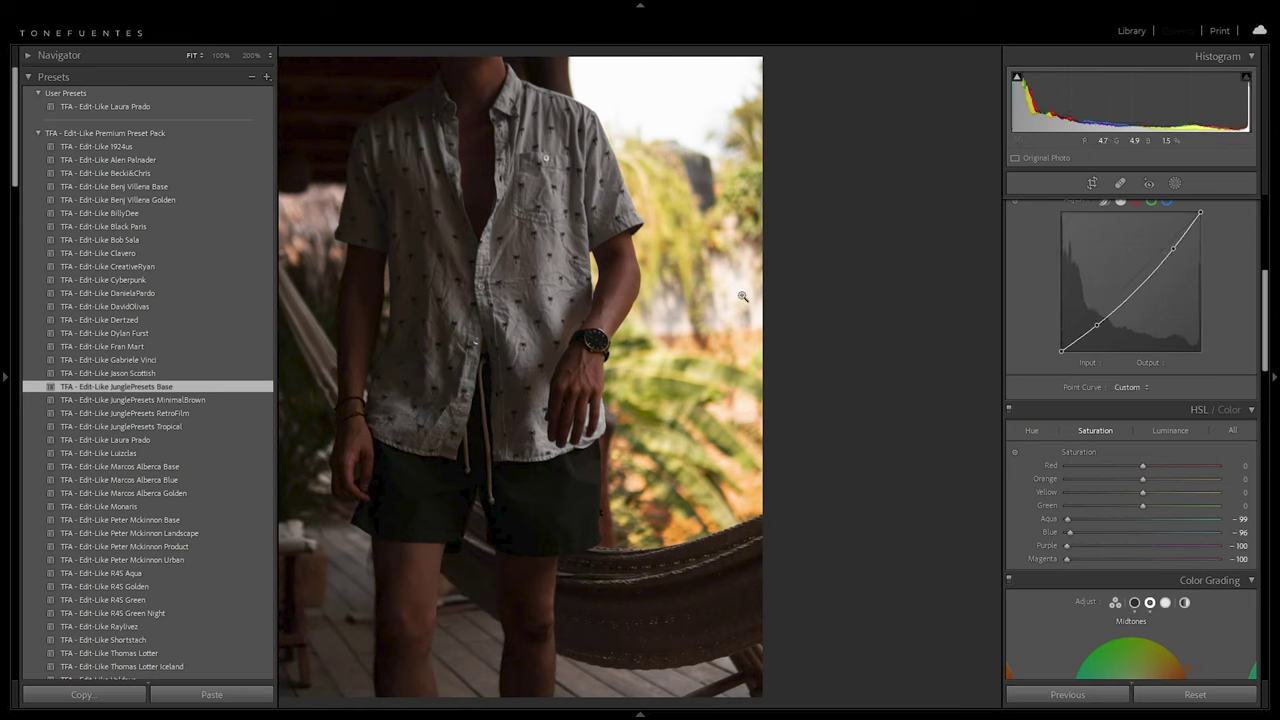
- Set the hammock photo's exposure to +0.57 and its contrast to -15
scroll(1119, 311, up, 5)
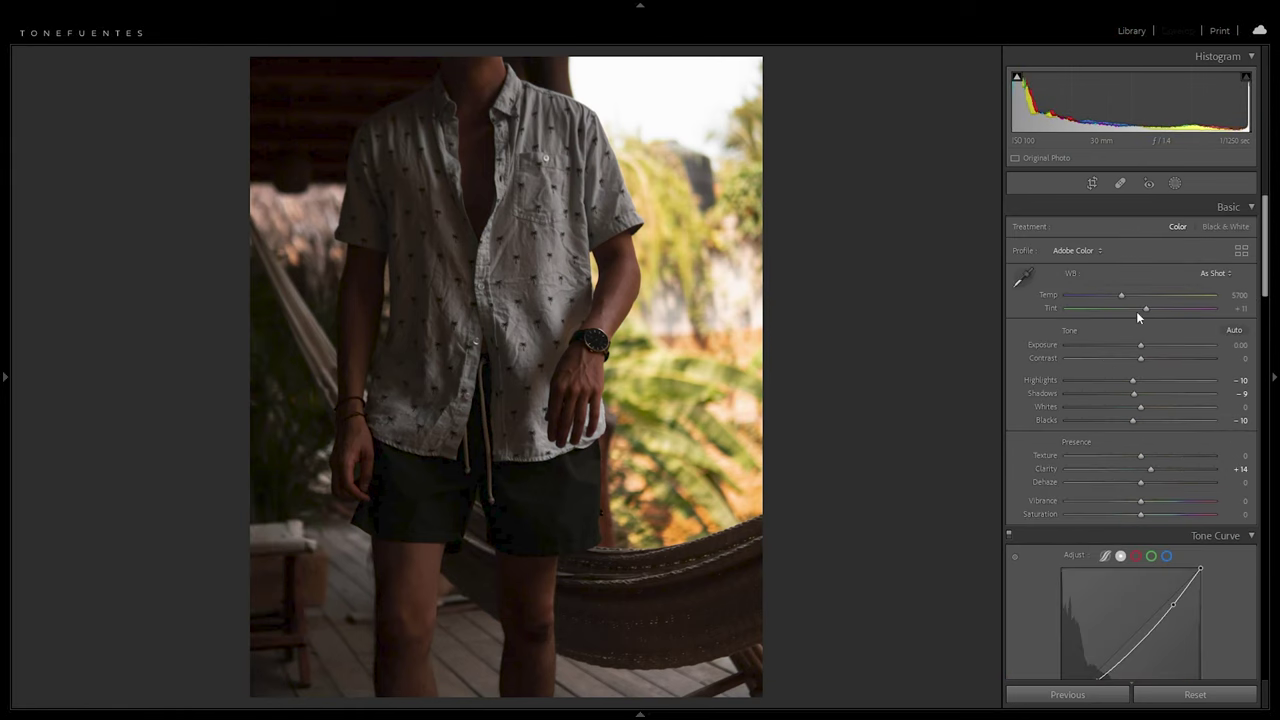
scroll(1182, 499, down, 2)
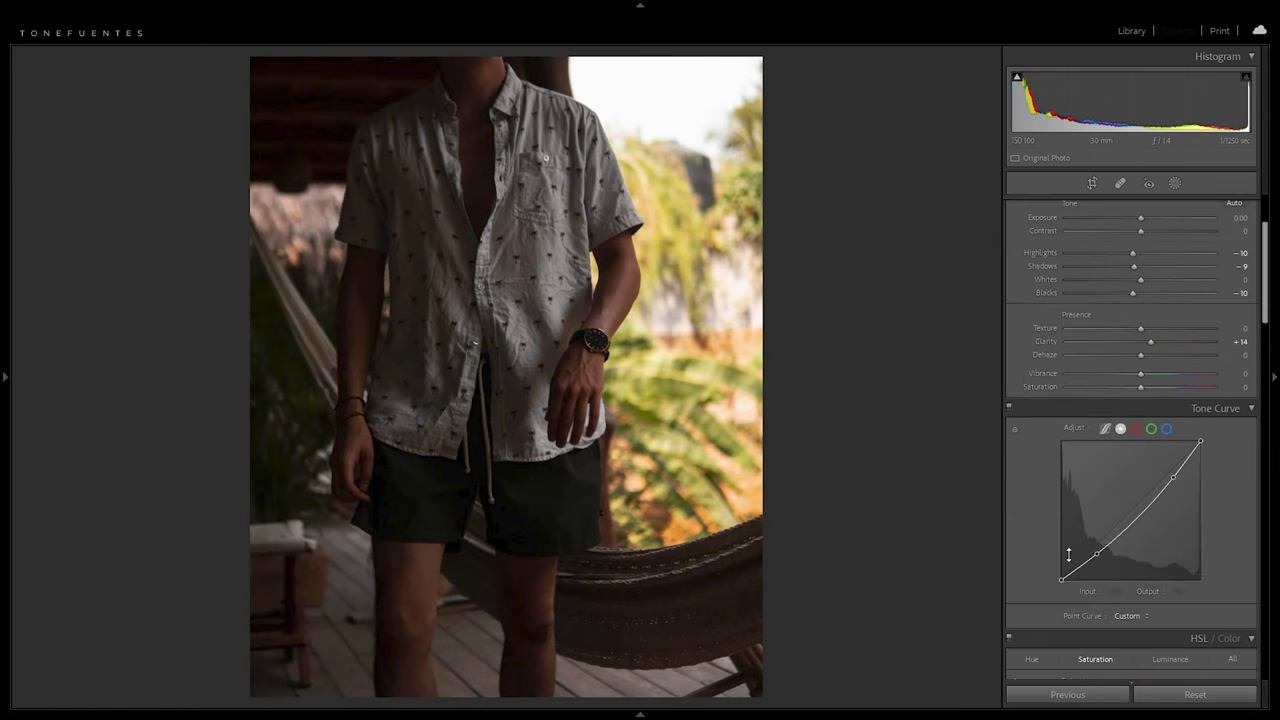
scroll(1204, 451, up, 2)
drag(1144, 345, 1132, 357)
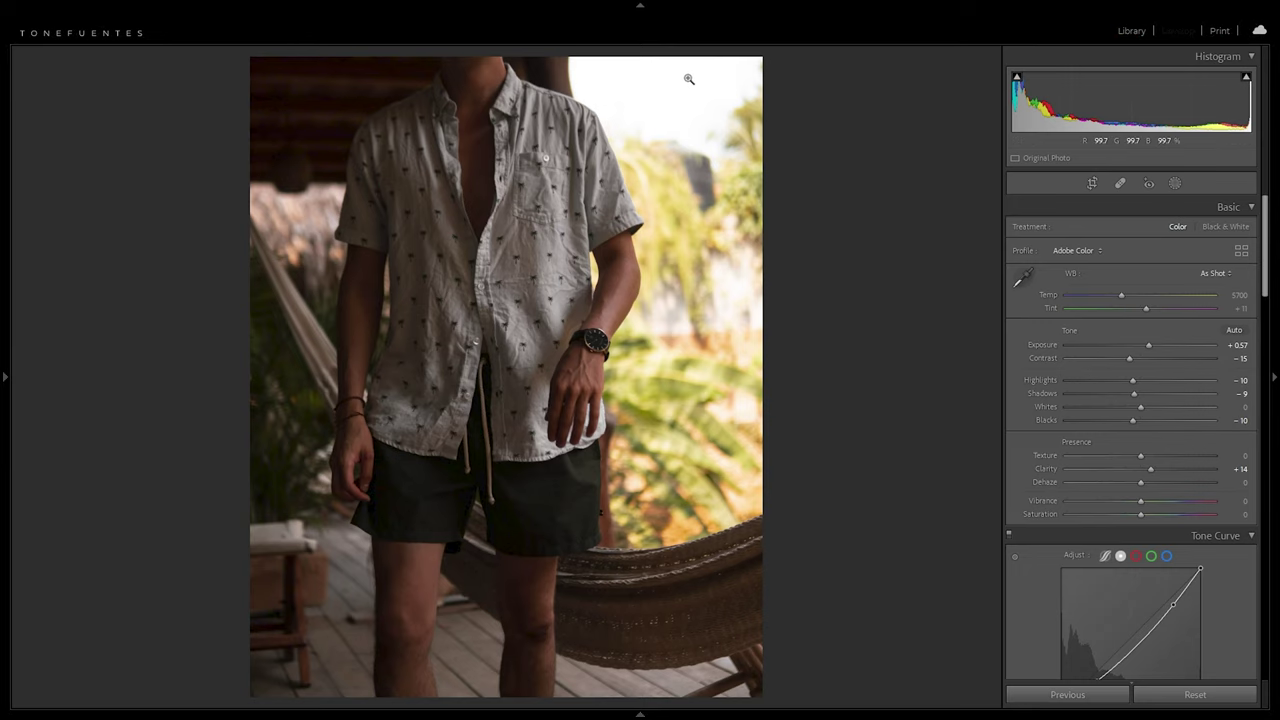
drag(362, 525, 418, 452)
- Compare the hammock photo before and after side by side, examining the hand, legs, chest and dark background plants close up
key(y)
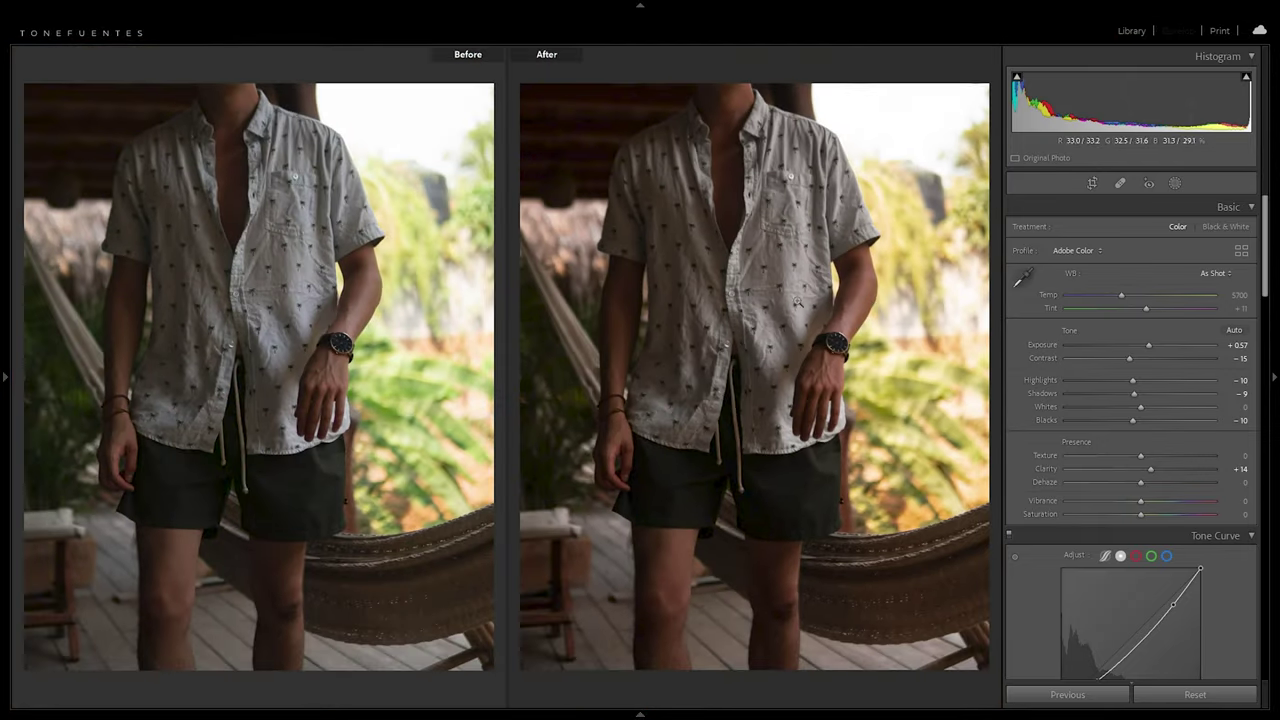
drag(823, 412, 995, 355)
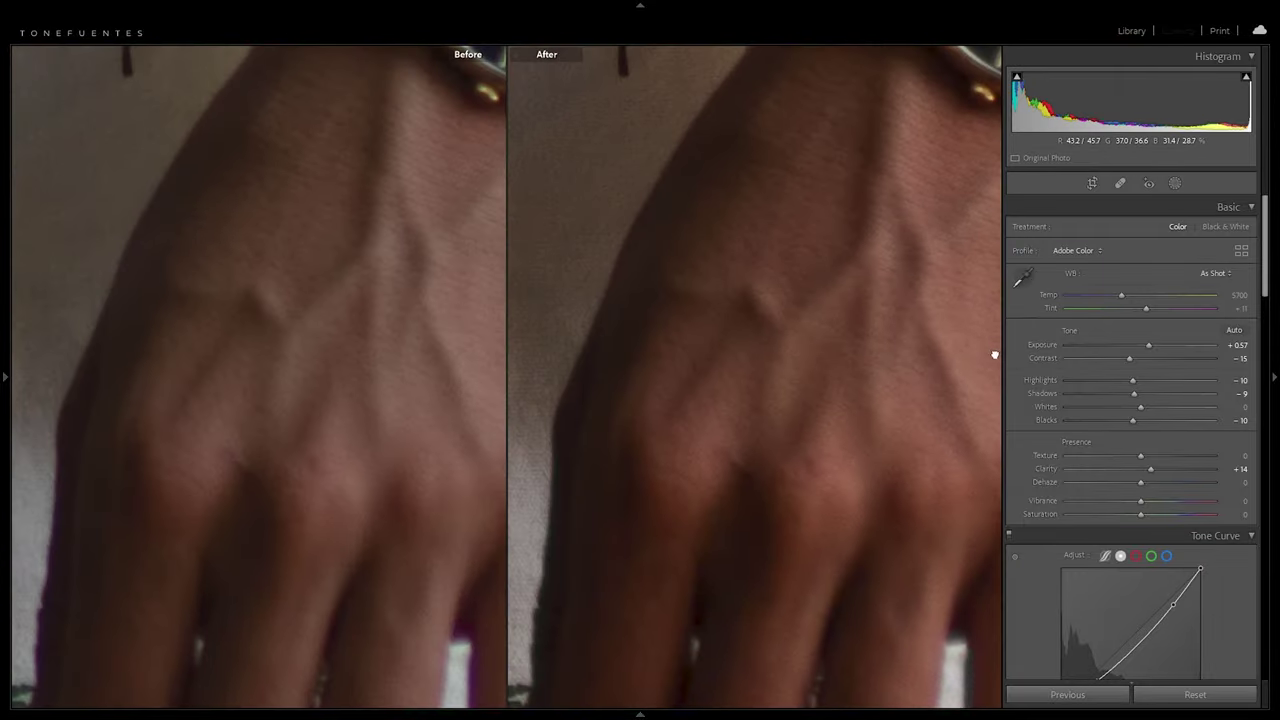
click(902, 294)
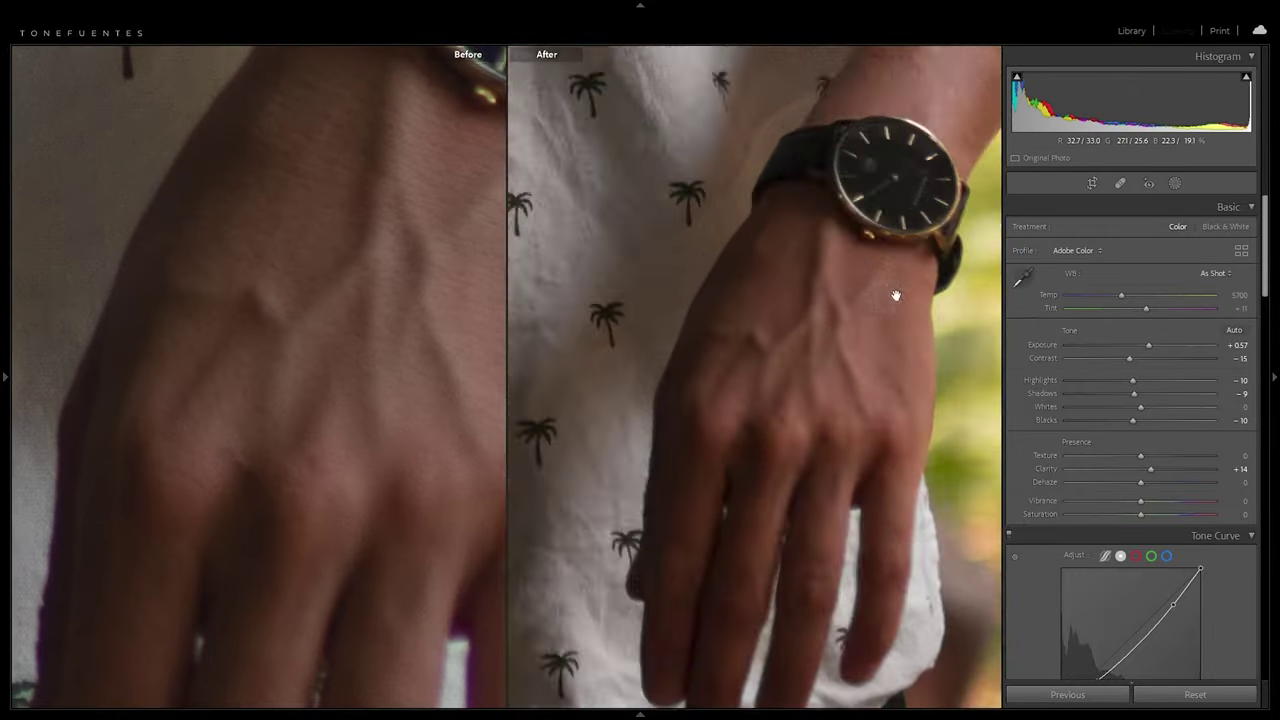
drag(894, 294, 923, 200)
scroll(866, 263, down, 5)
drag(819, 455, 878, 170)
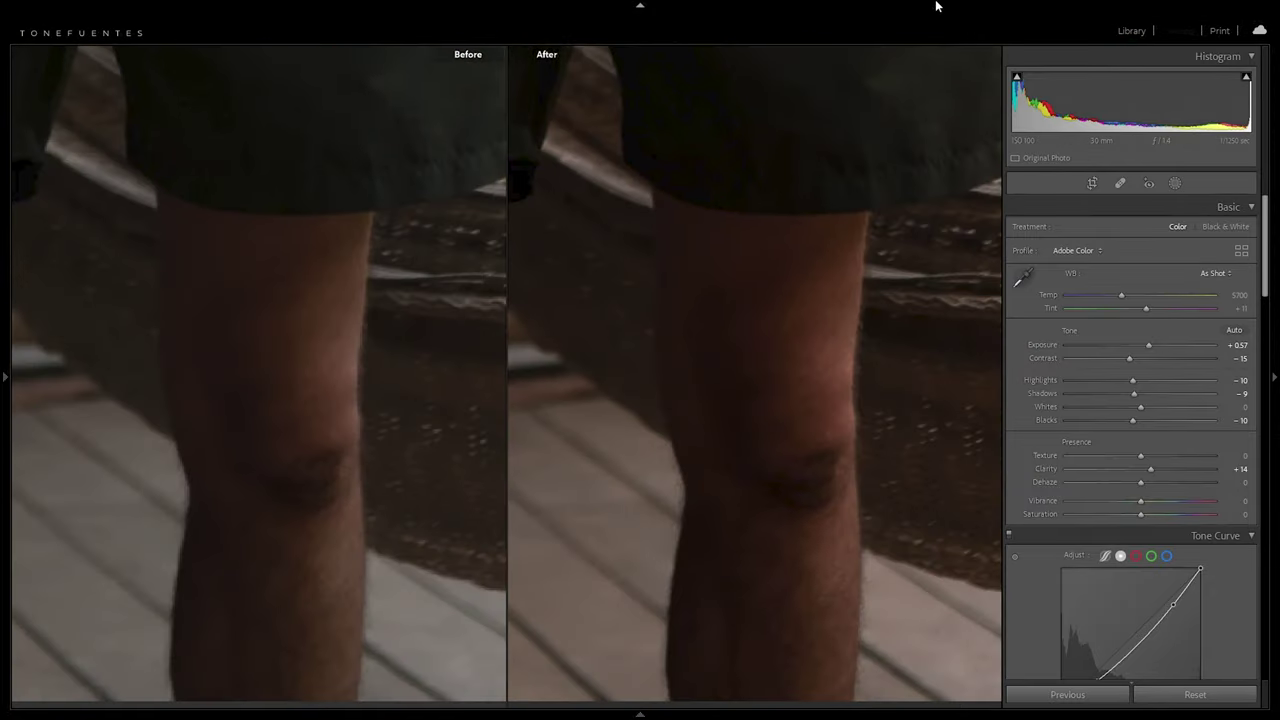
click(854, 272)
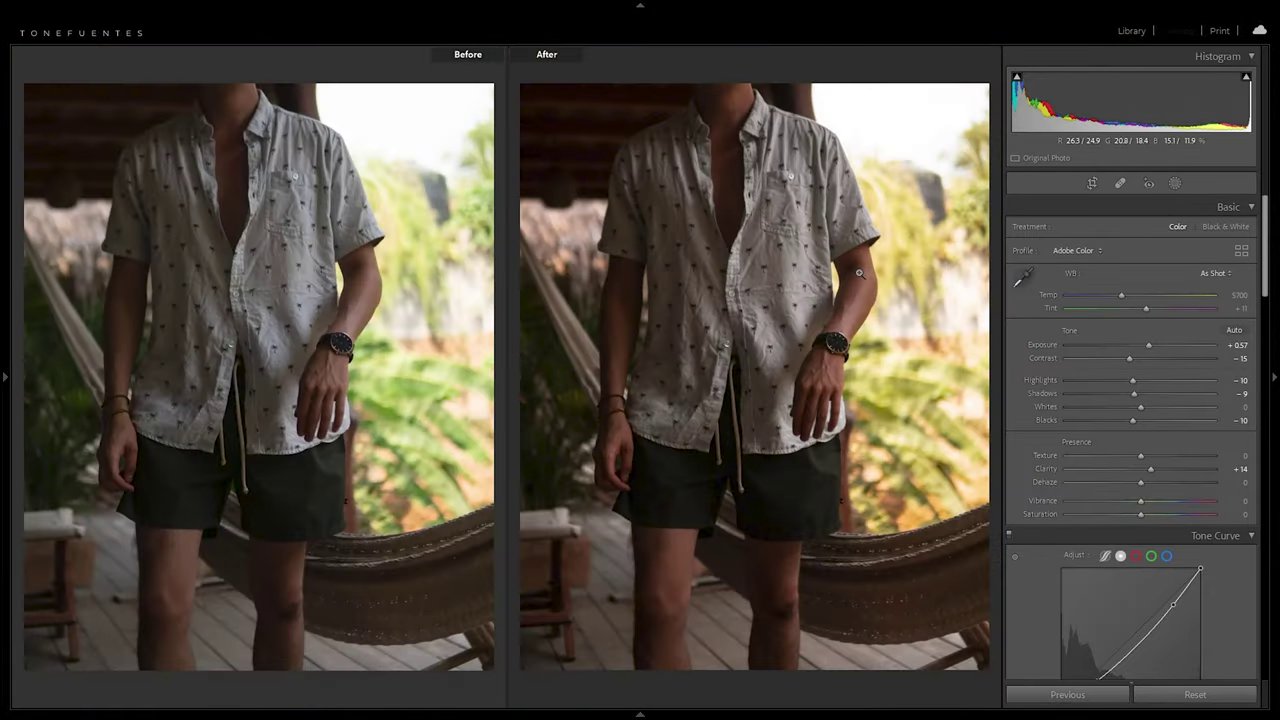
click(731, 118)
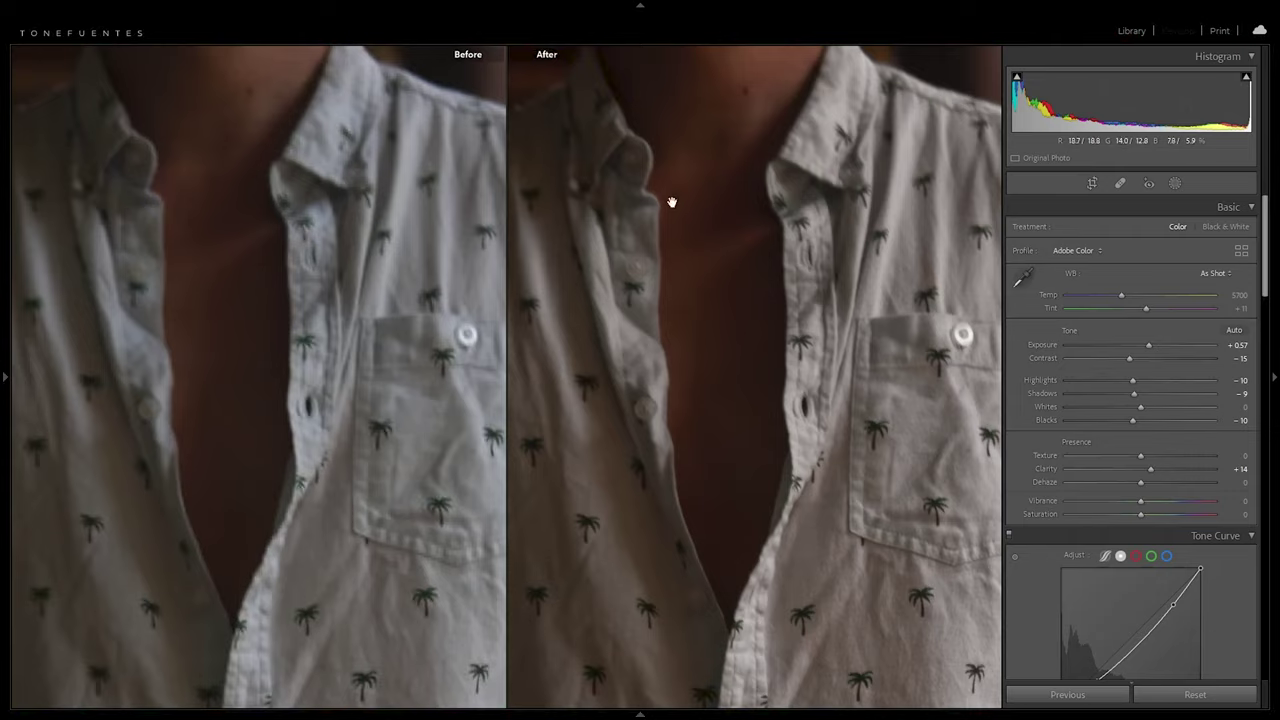
click(759, 271)
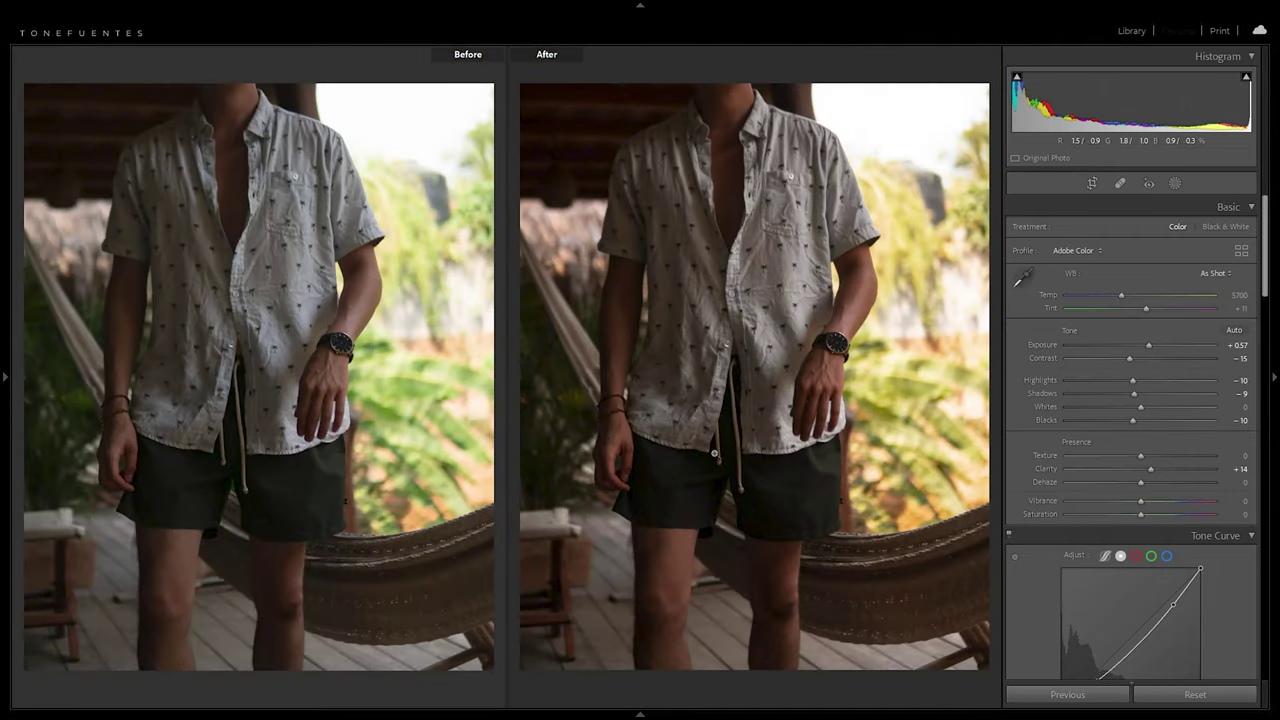
click(562, 509)
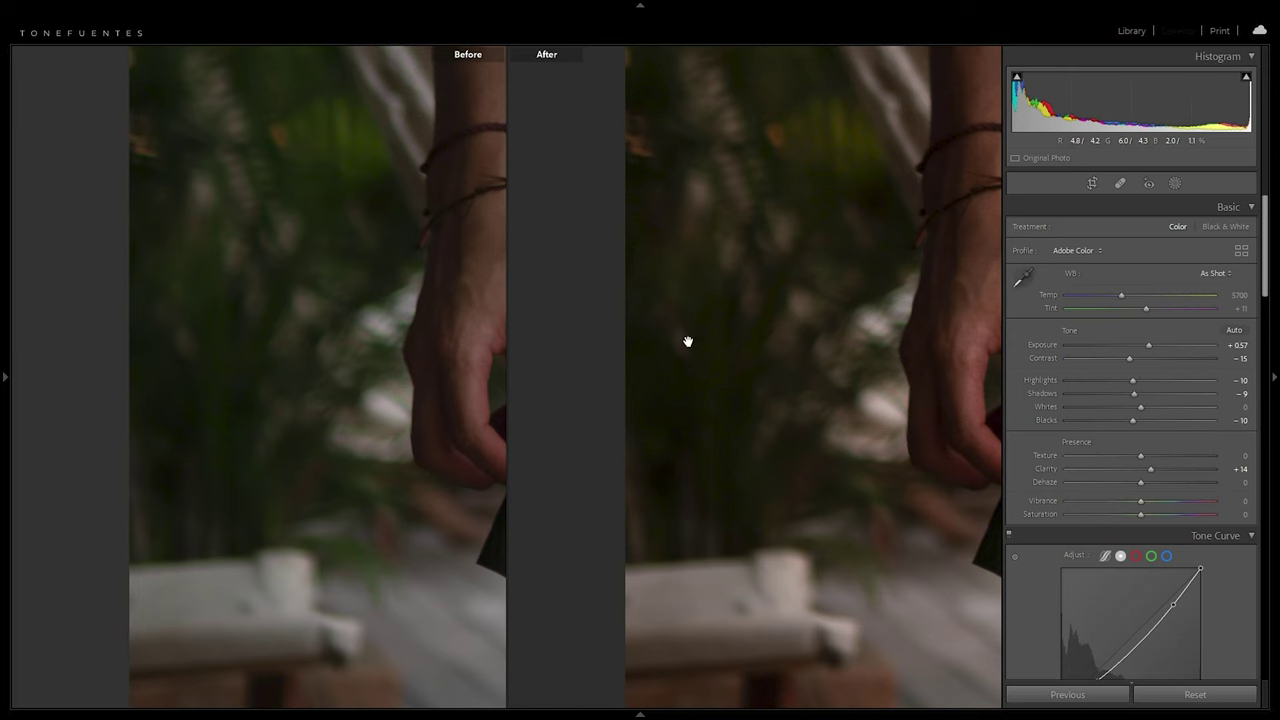
click(755, 373)
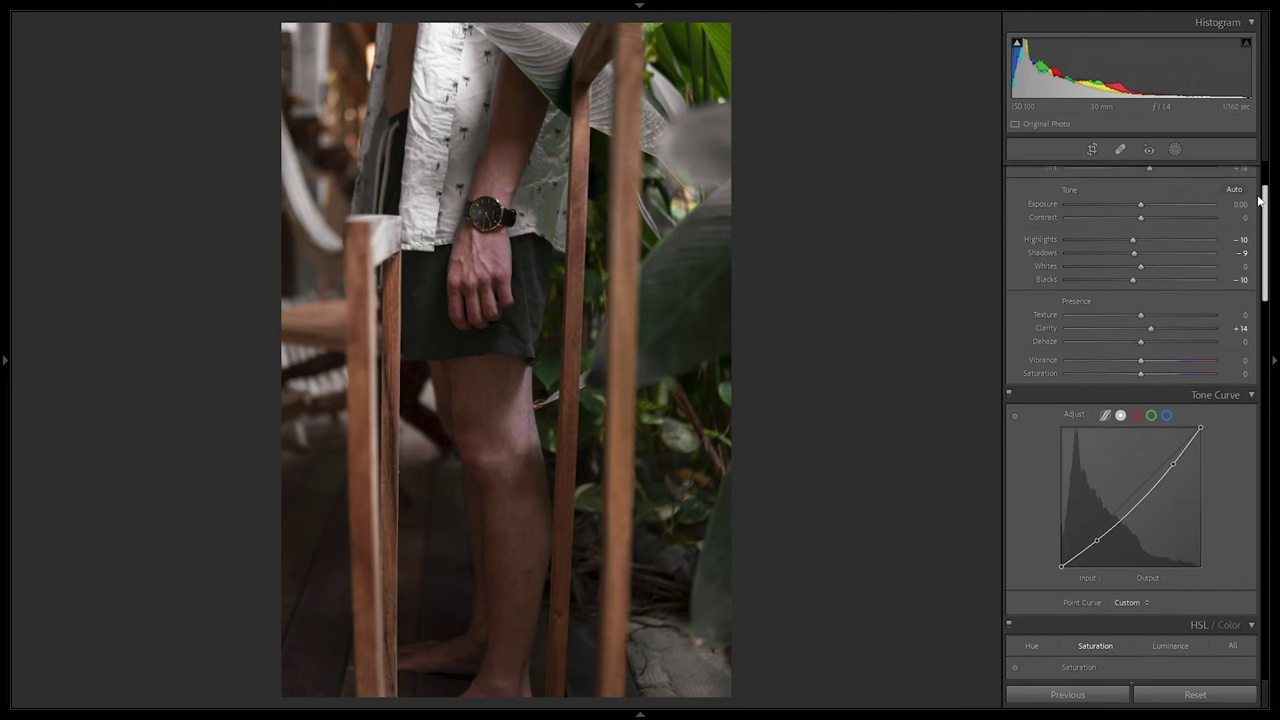
- On the photo of the man's legs among leaves, lower the green and yellow saturation and set both hues to +100
scroll(1214, 289, down, 5)
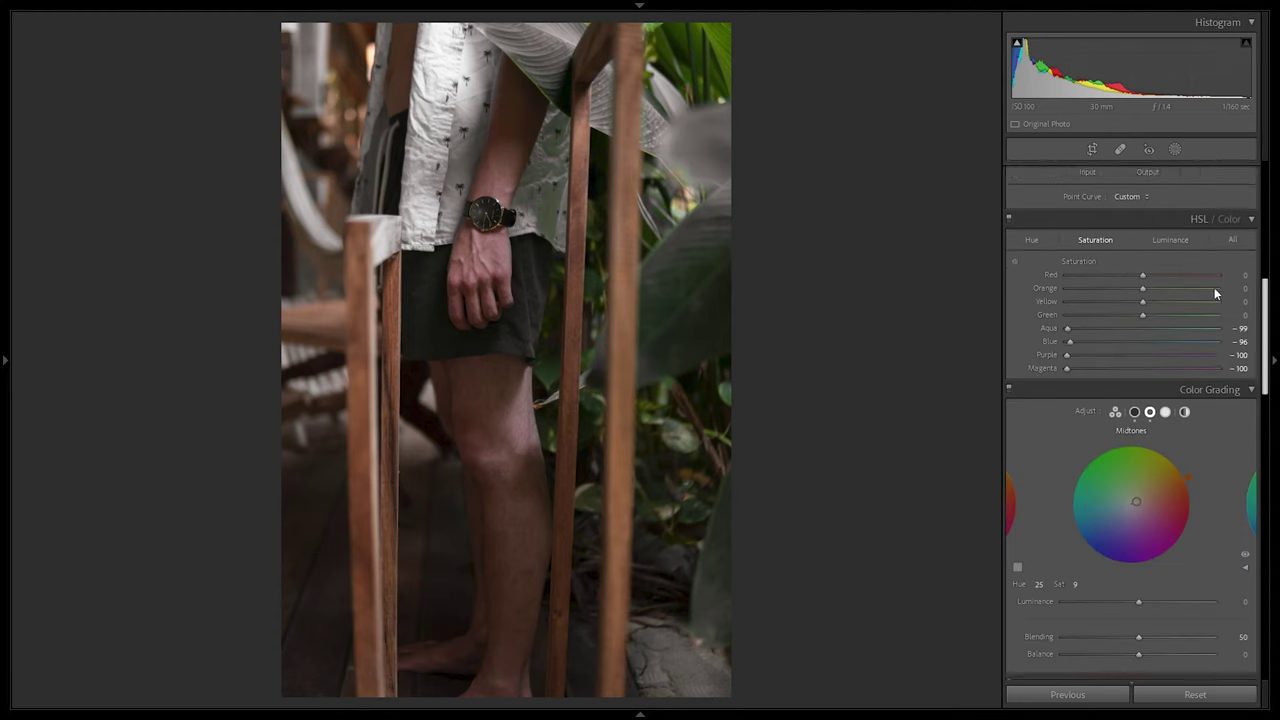
scroll(1231, 283, up, 1)
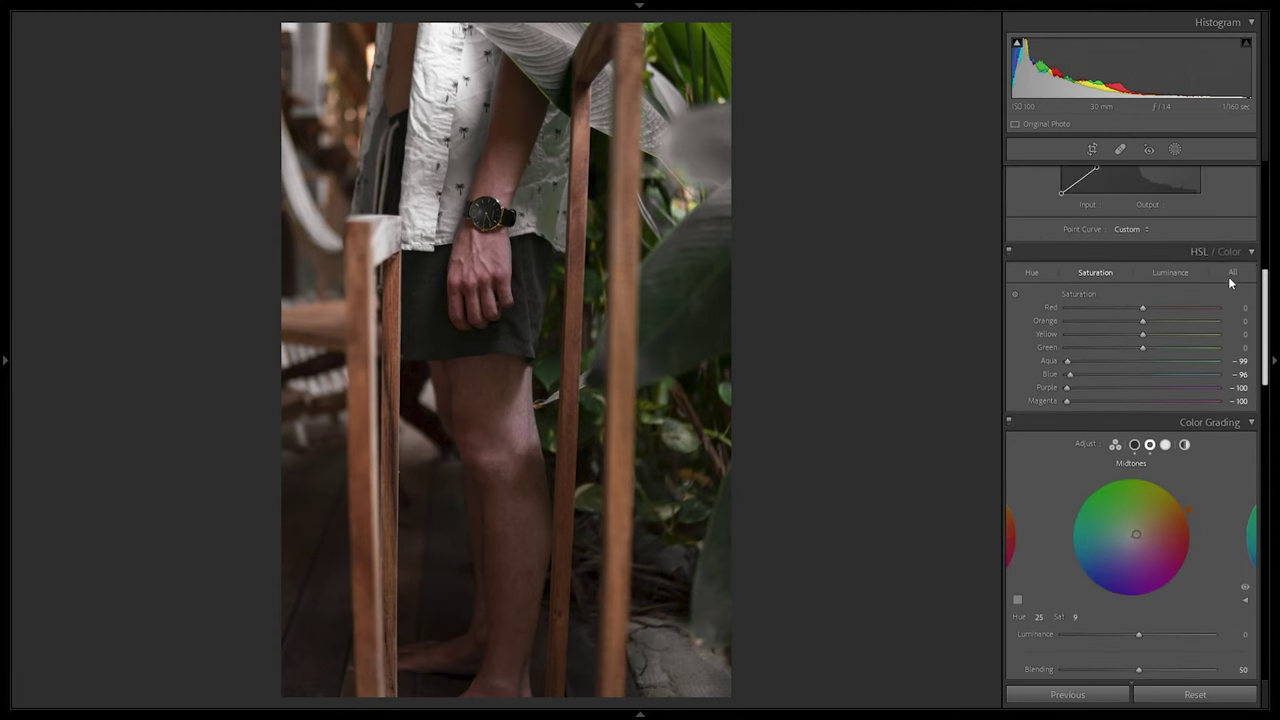
click(1088, 351)
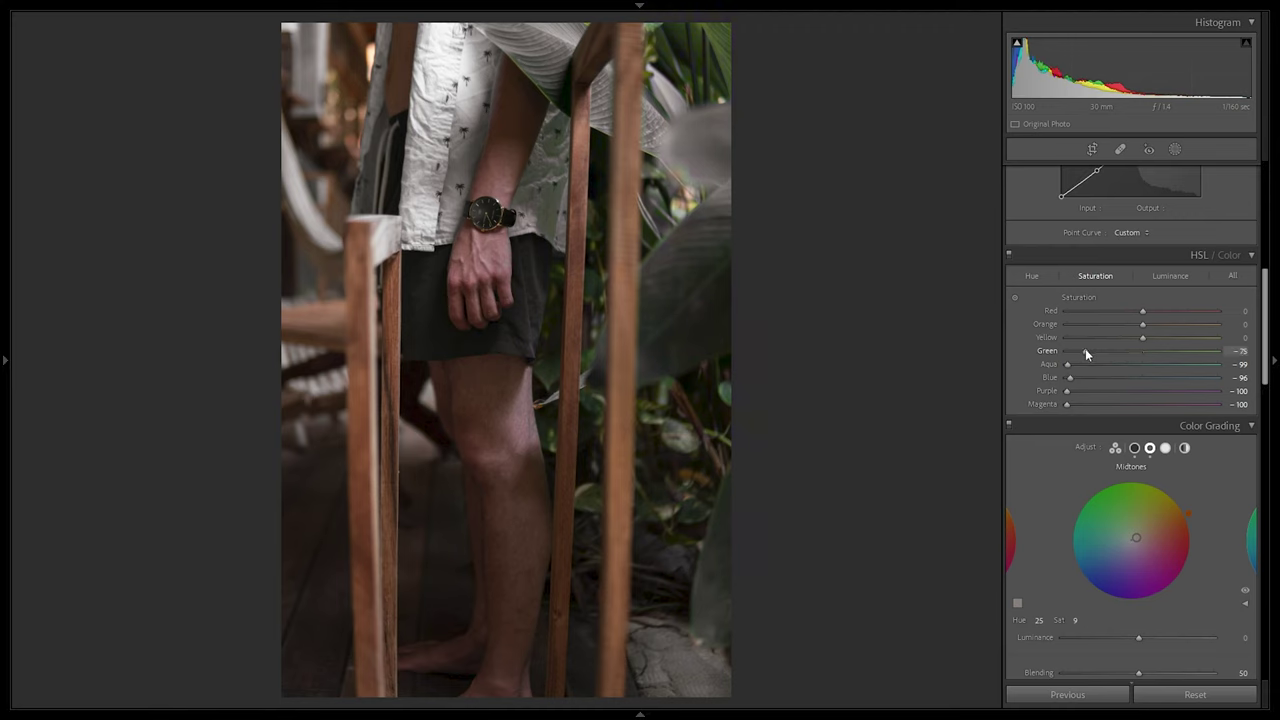
click(1085, 337)
click(1032, 277)
drag(1143, 351, 1222, 351)
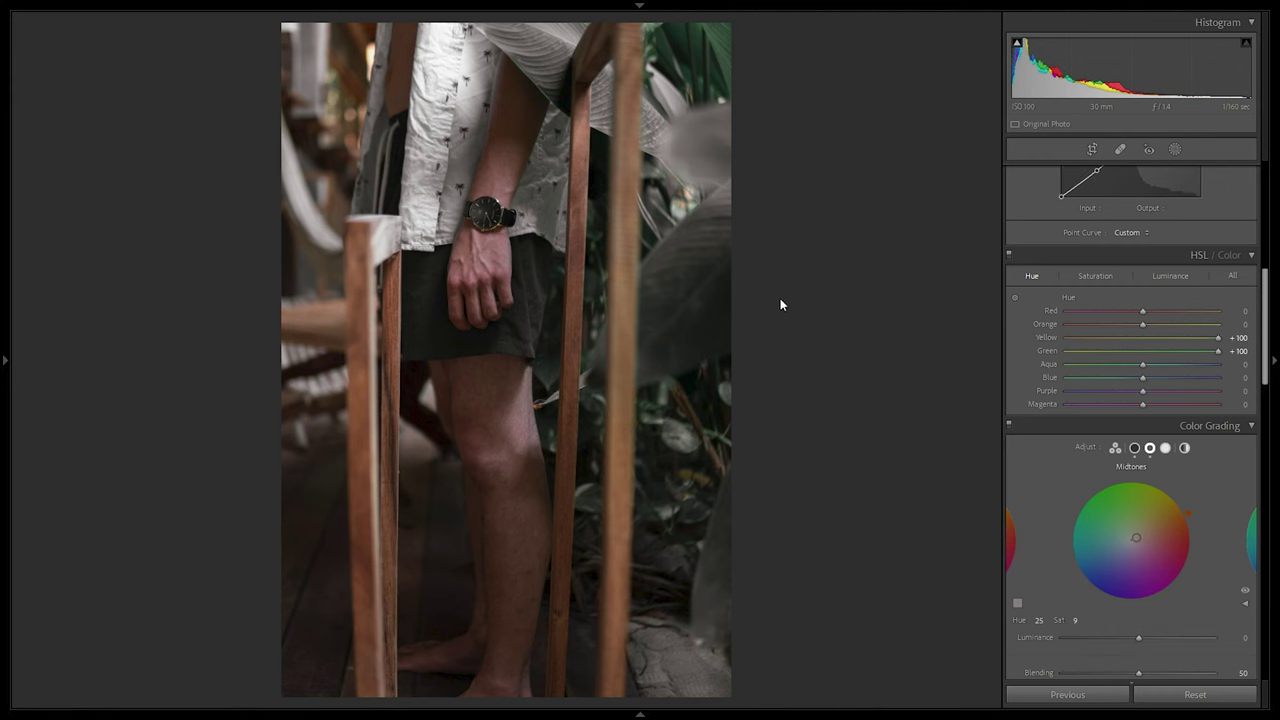
- Fine-tune the saturation to -59 for yellow and -55 for green while comparing the photo before and after
key(y)
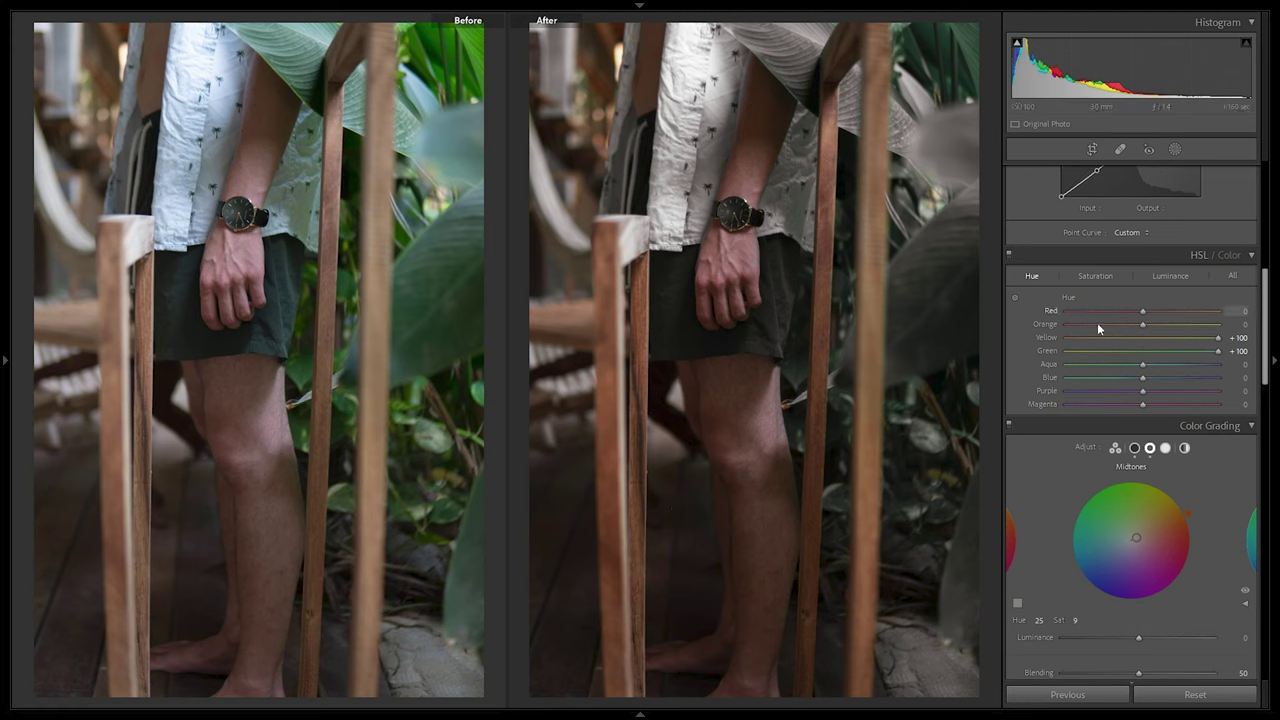
click(1093, 276)
mouse_move(1123, 351)
mouse_down()
mouse_move(1093, 352)
mouse_move(1096, 340)
mouse_move(1099, 352)
mouse_up()
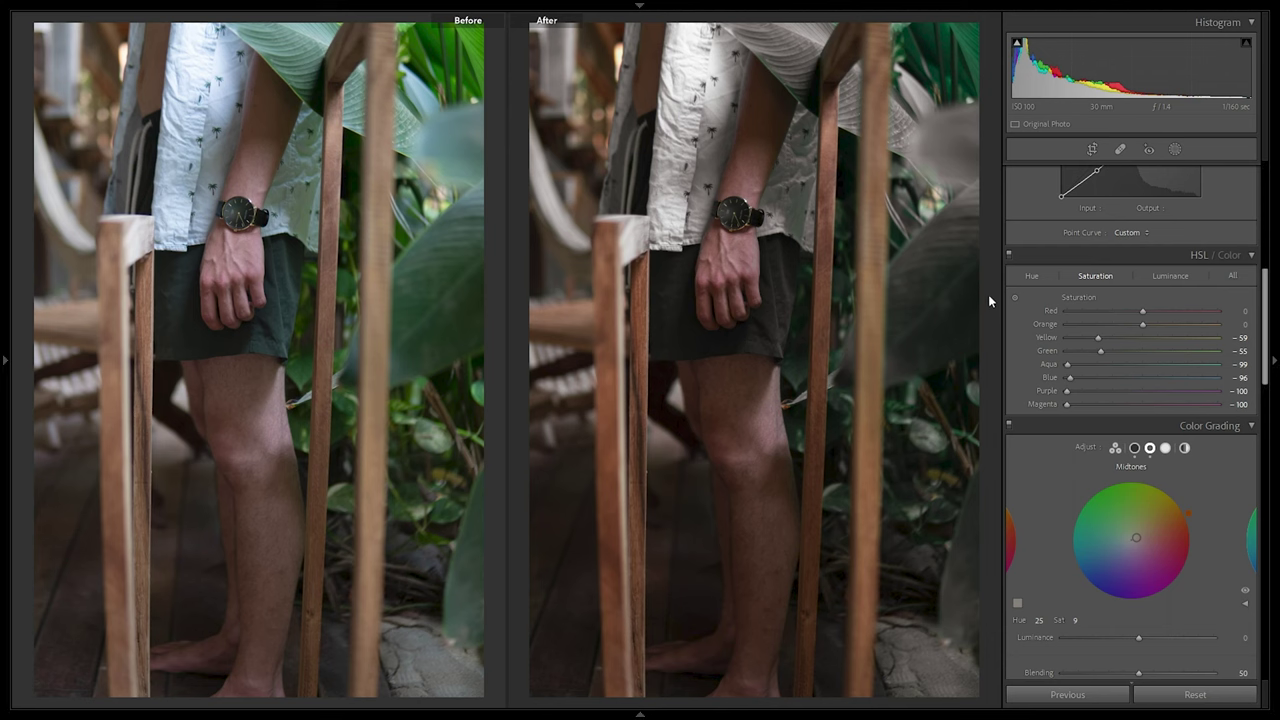
- Save the current adjustments as a develop preset named Untitled Preset in the User Presets group
mouse_move(2, 332)
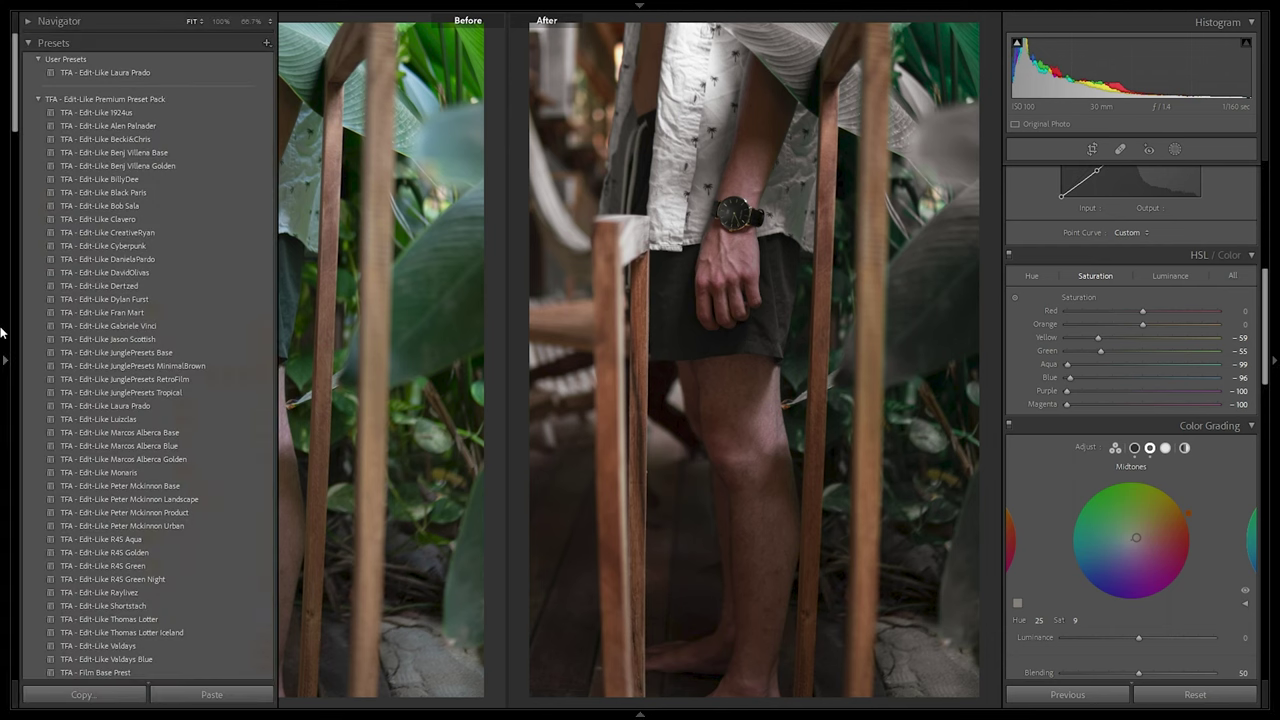
click(266, 43)
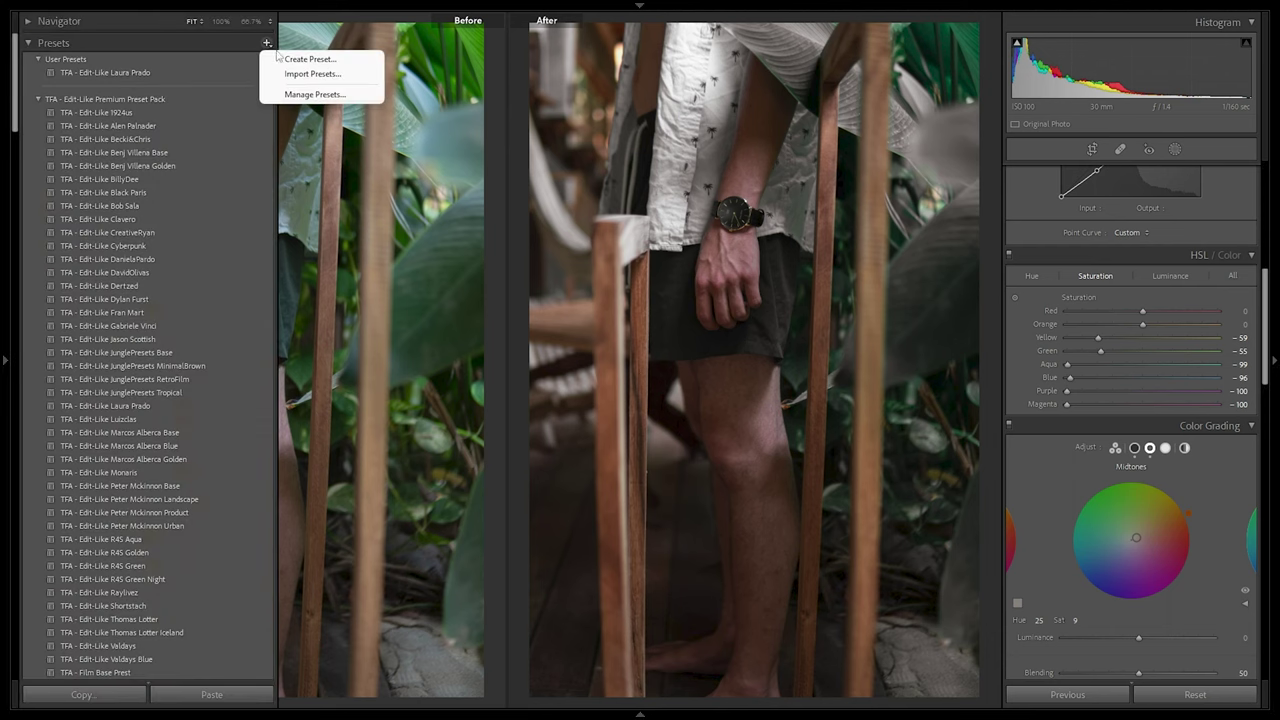
click(285, 58)
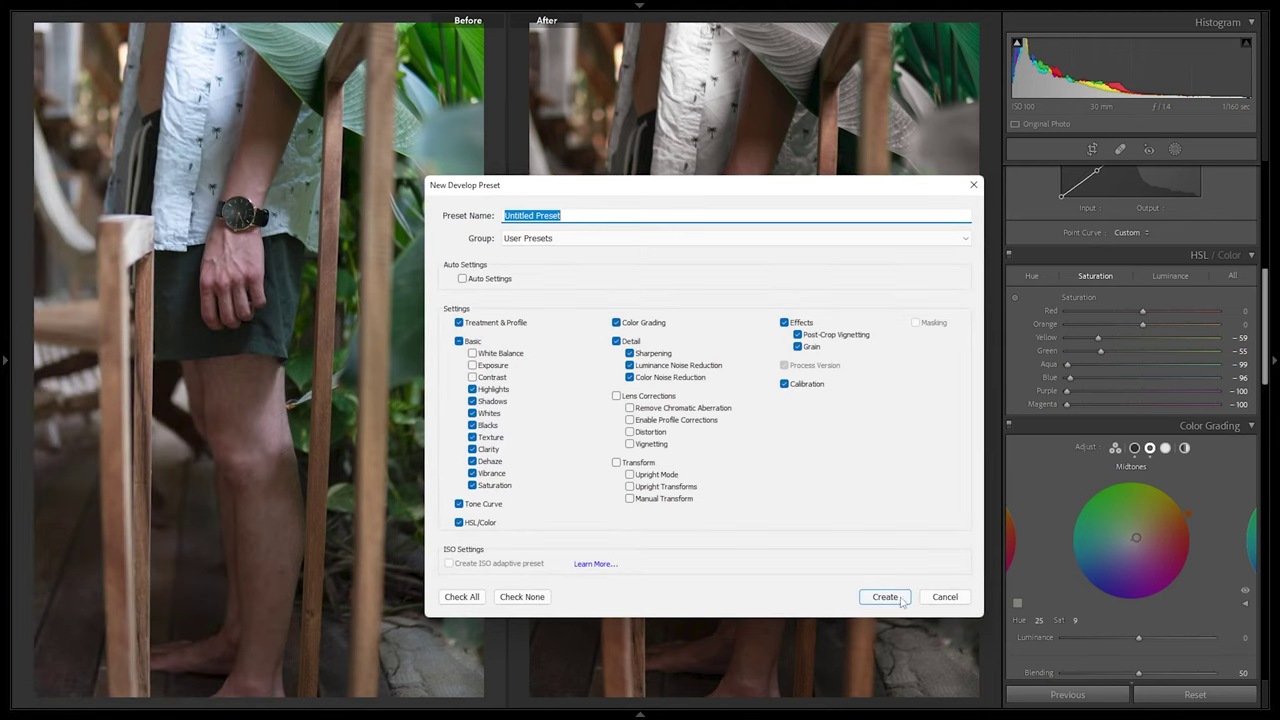
click(893, 598)
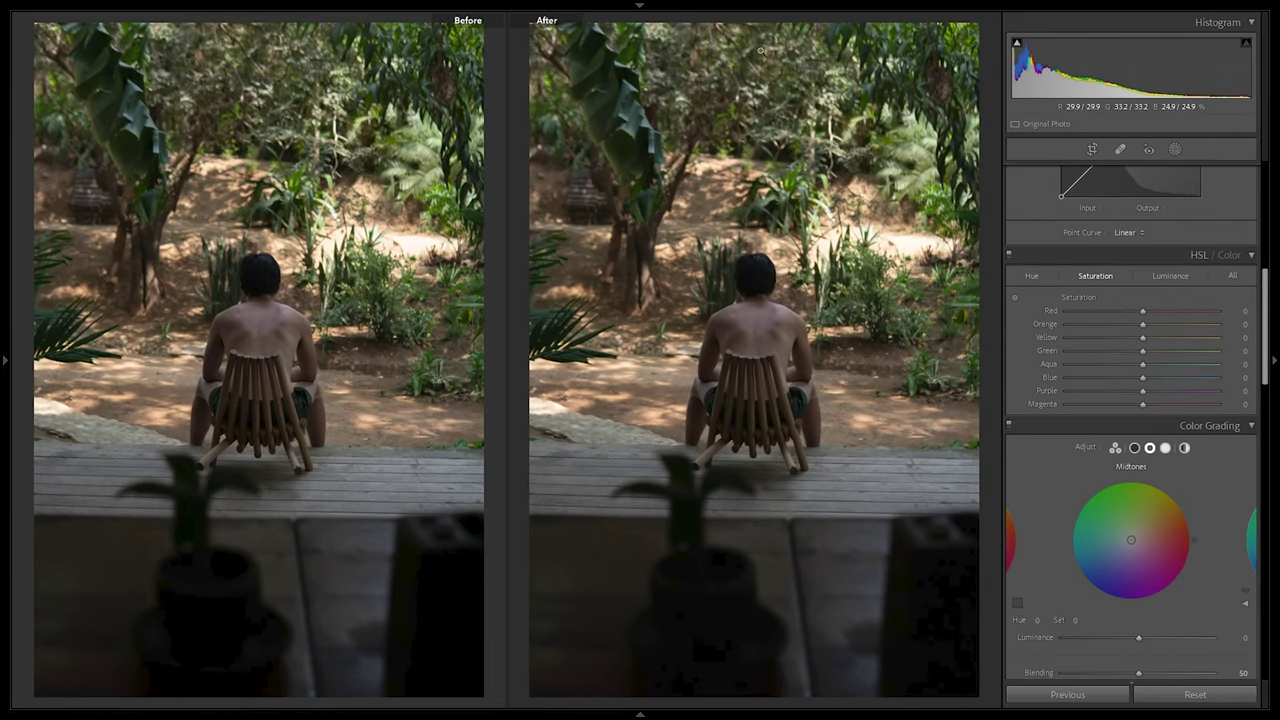
- Apply TFA - Edit-Like JunglePresets Tropical to the photo of the seated man outdoors and set its exposure to +0.79
mouse_move(3, 213)
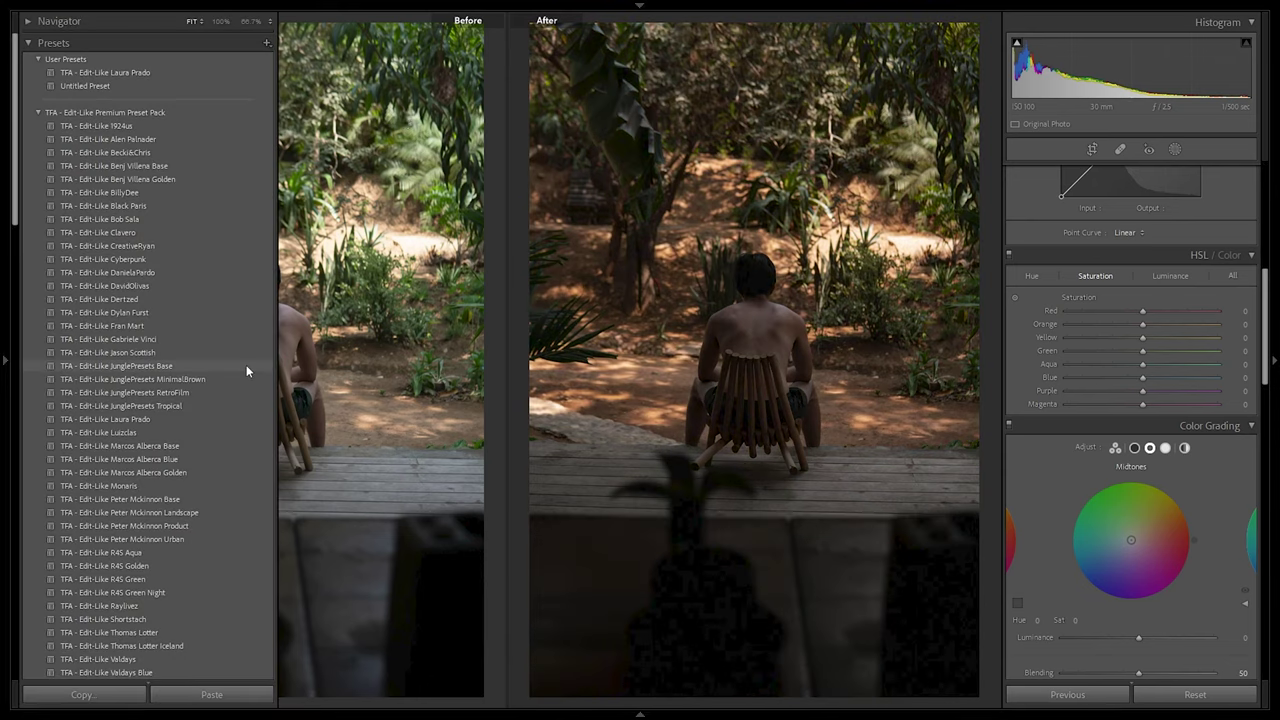
click(202, 405)
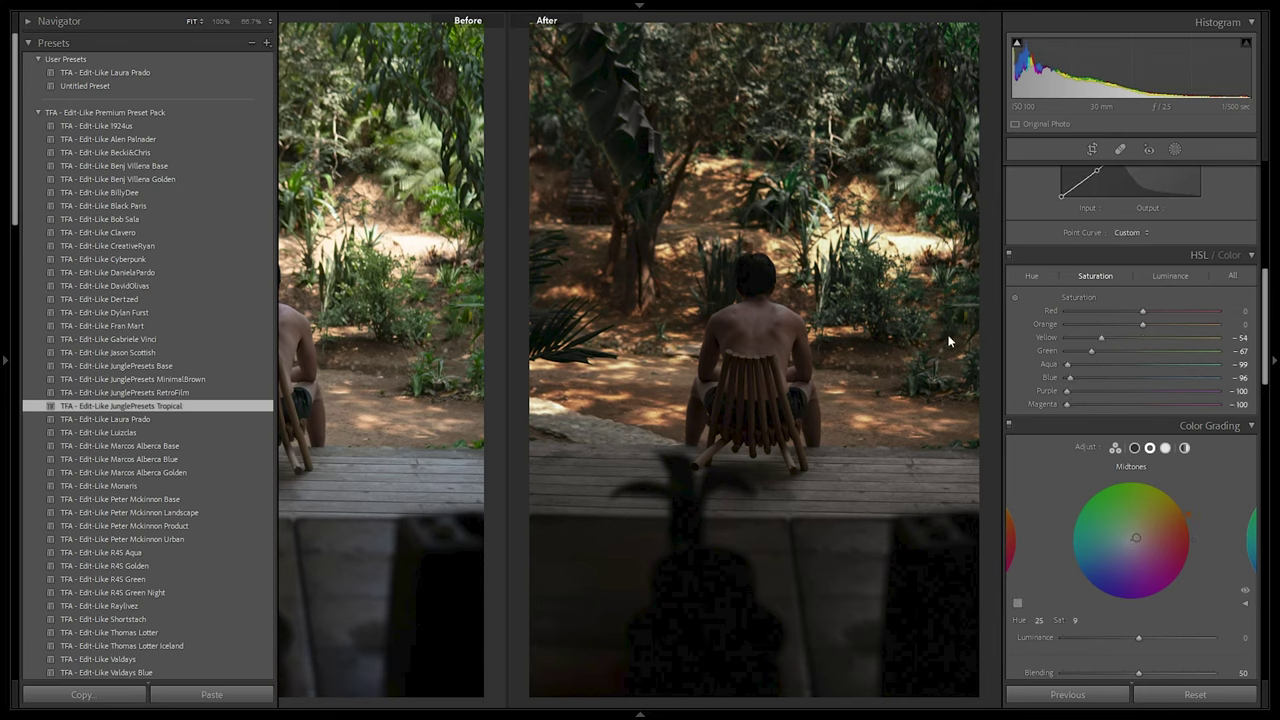
scroll(1212, 315, up, 6)
drag(1140, 311, 1153, 312)
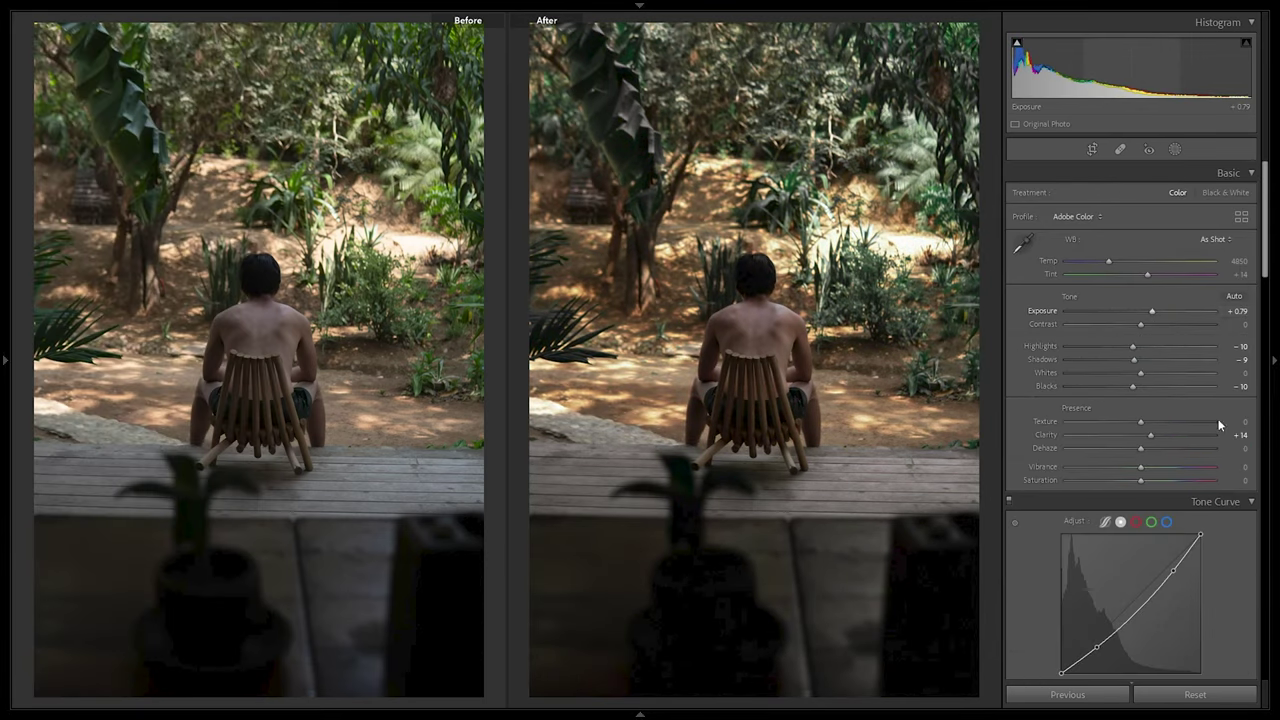
click(628, 102)
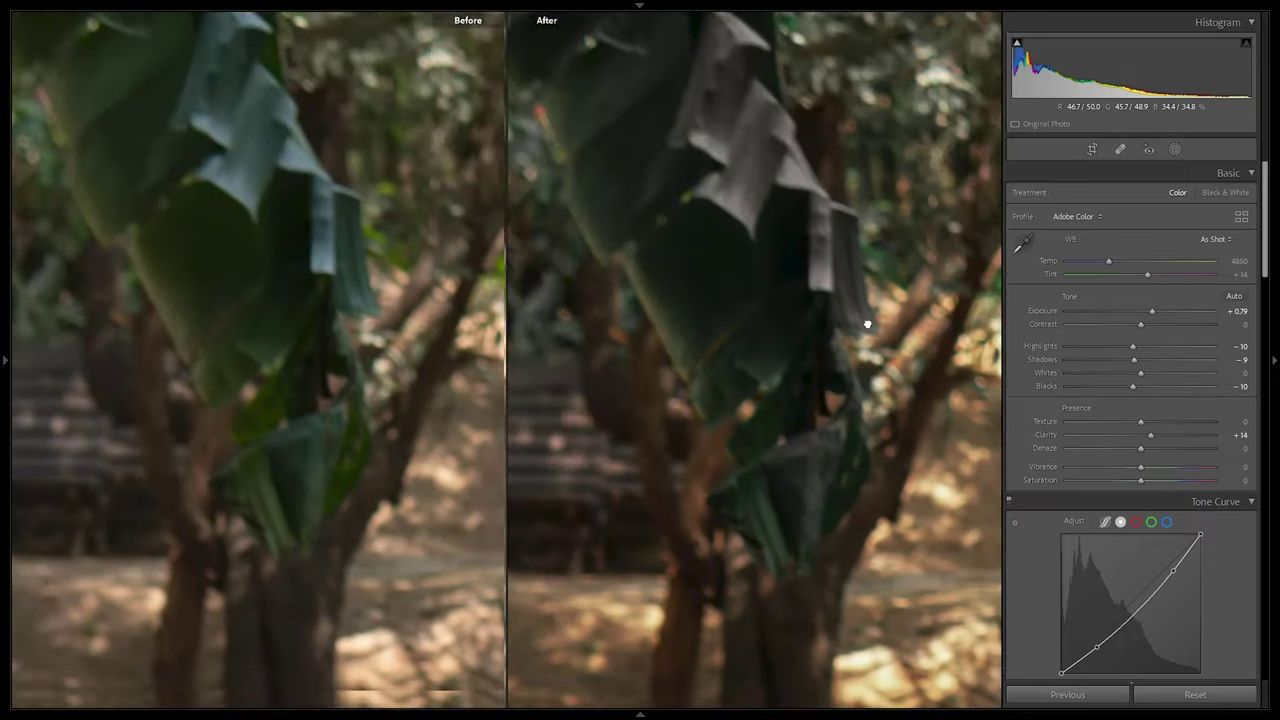
- Inspect the foliage and the wooden chair up close in the seated man's photo, comparing before and after
drag(863, 323, 817, 243)
key(ctrl+minus)
key(ctrl+minus)
key(ctrl+minus)
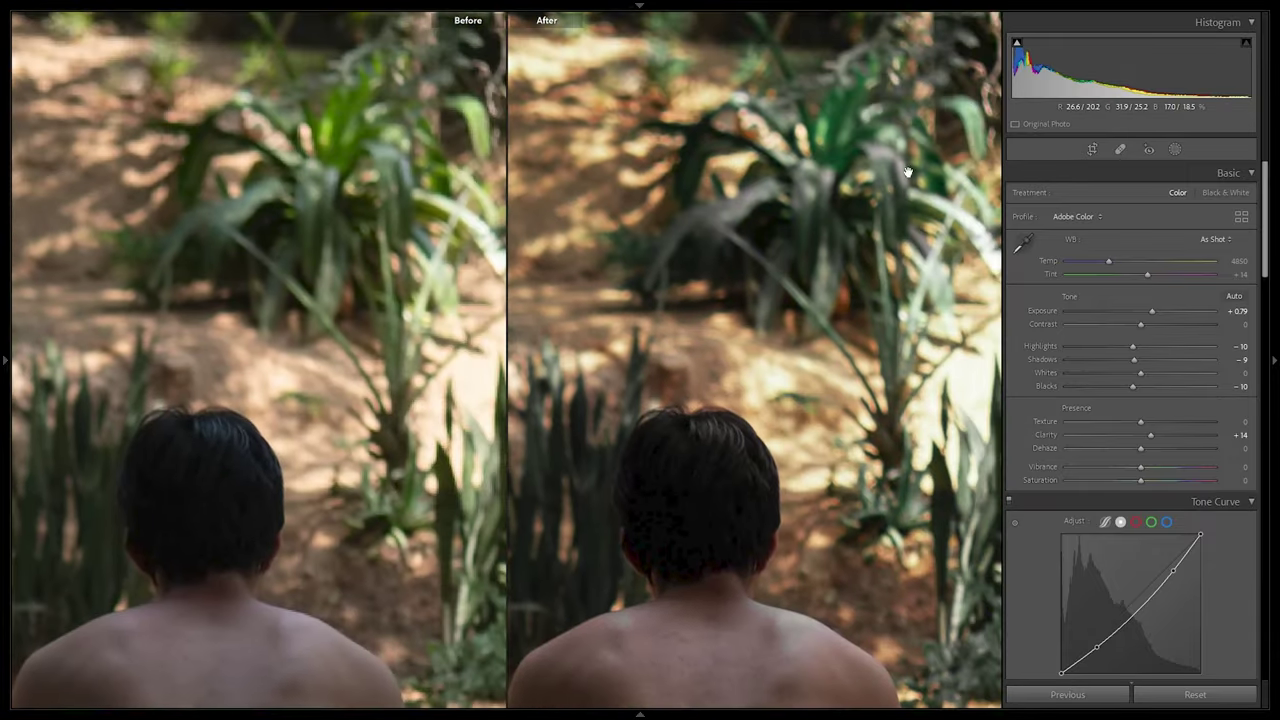
key(ctrl+minus)
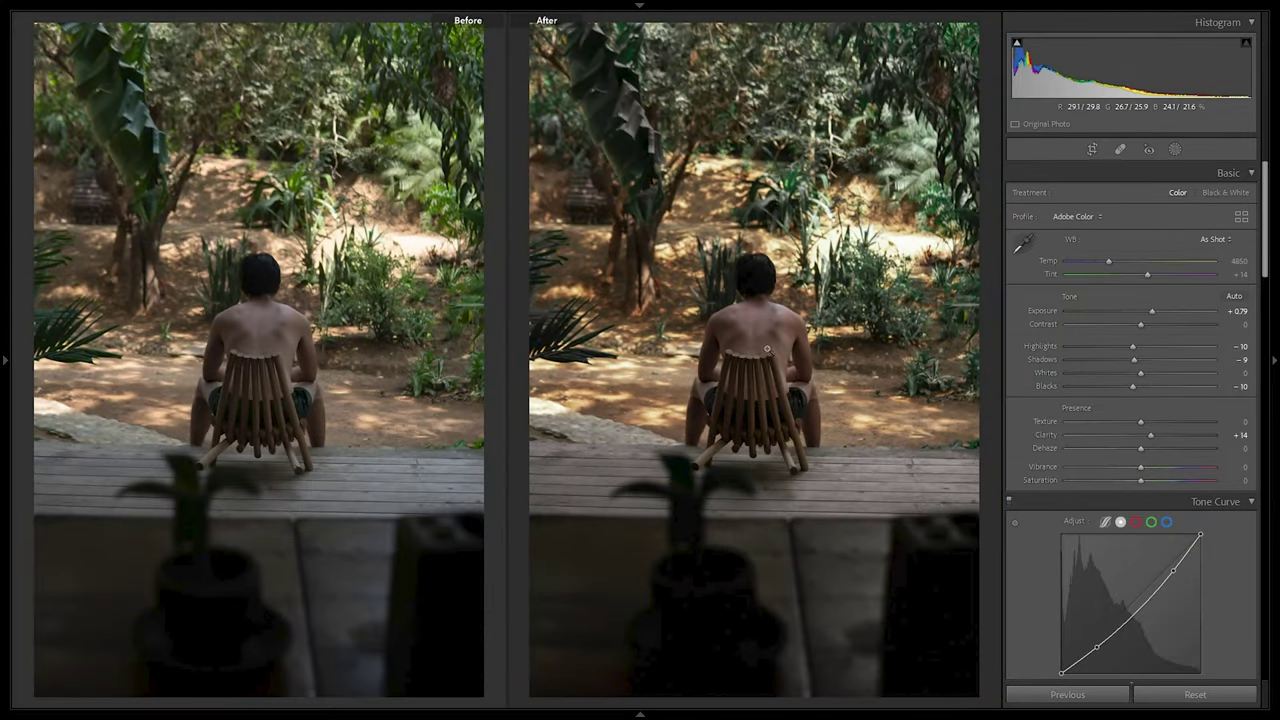
click(763, 342)
drag(729, 294, 1125, 372)
drag(763, 486, 797, 227)
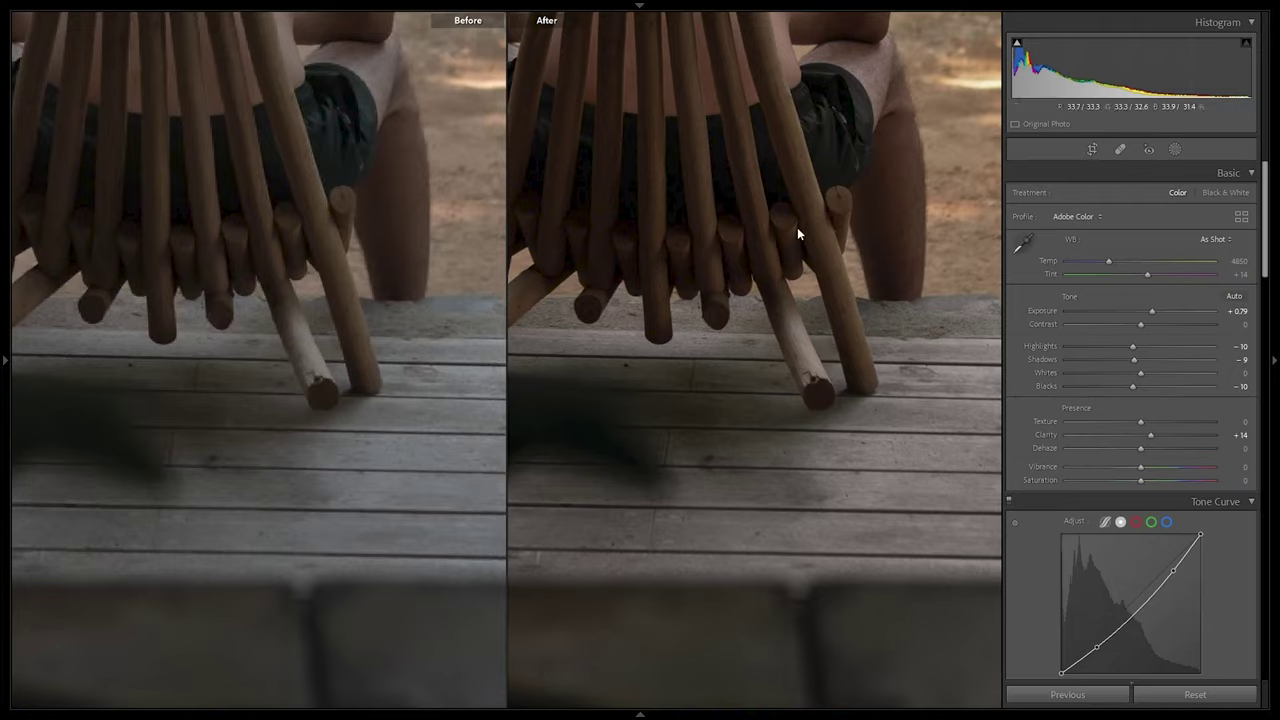
click(797, 227)
- Set the dog photo's exposure to +1.15 and apply TFA - Edit-Like JunglePresets Base to it
key(Right)
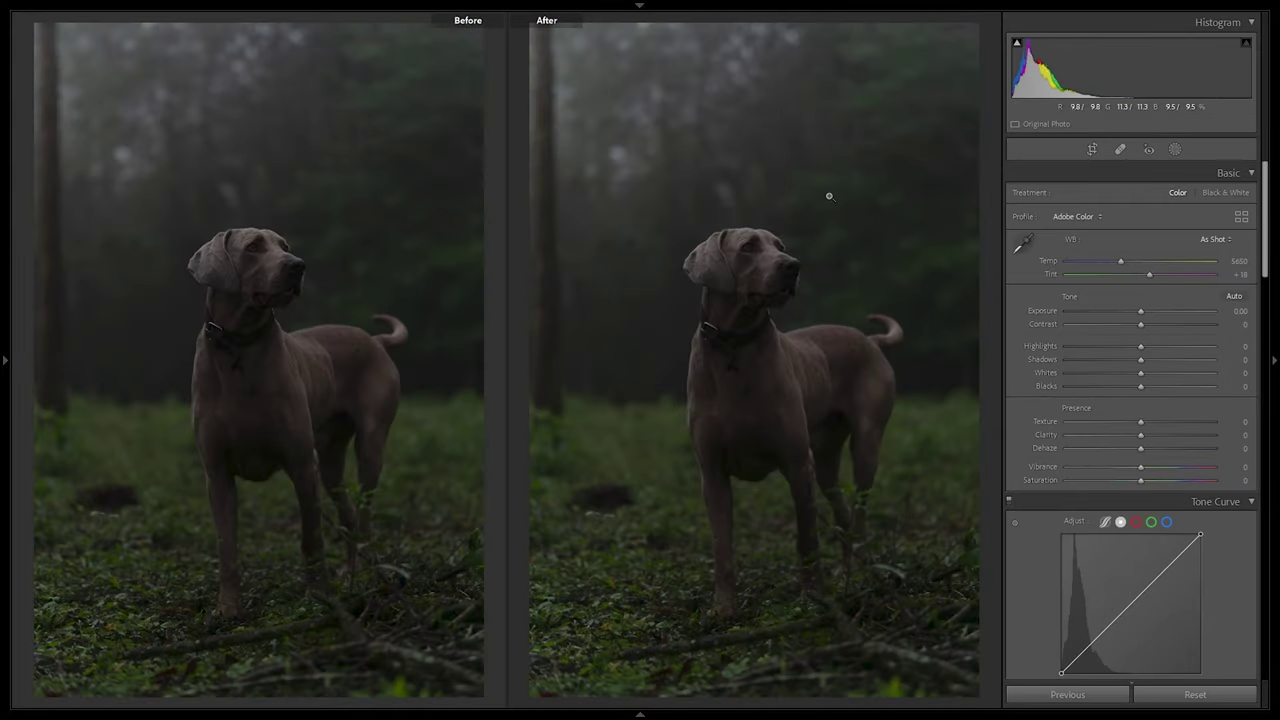
drag(1140, 311, 1156, 312)
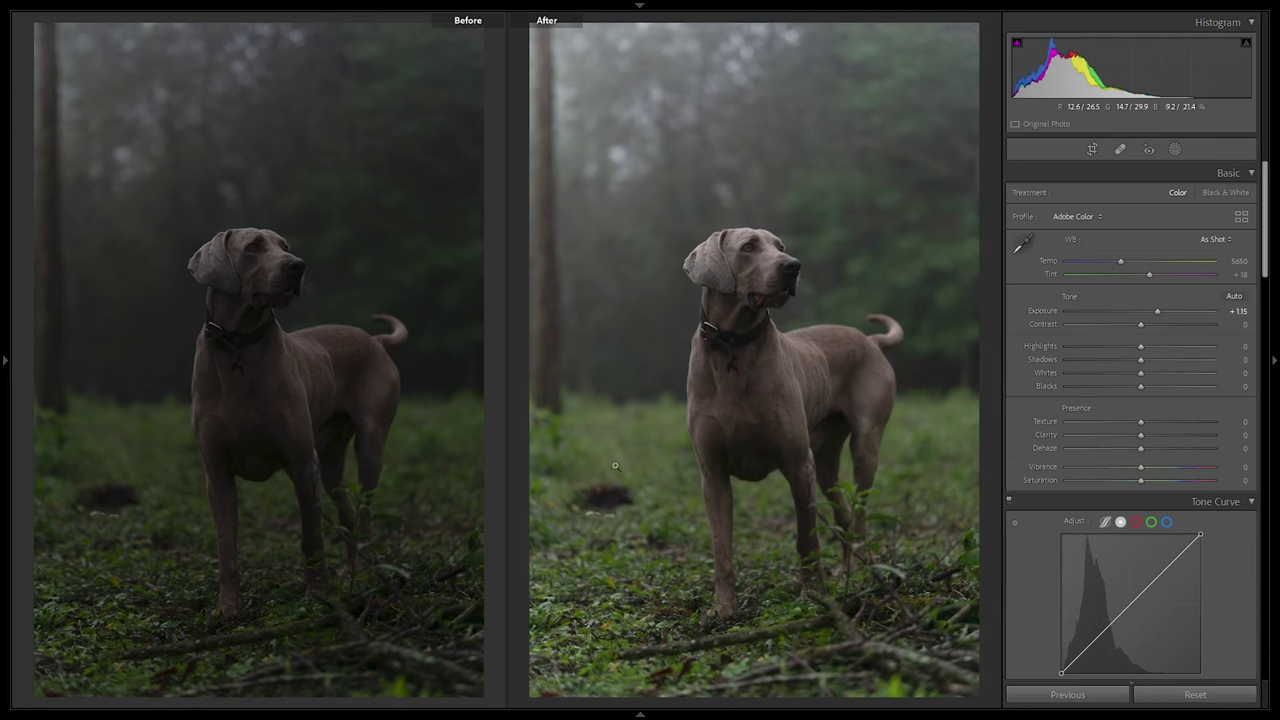
mouse_move(1, 346)
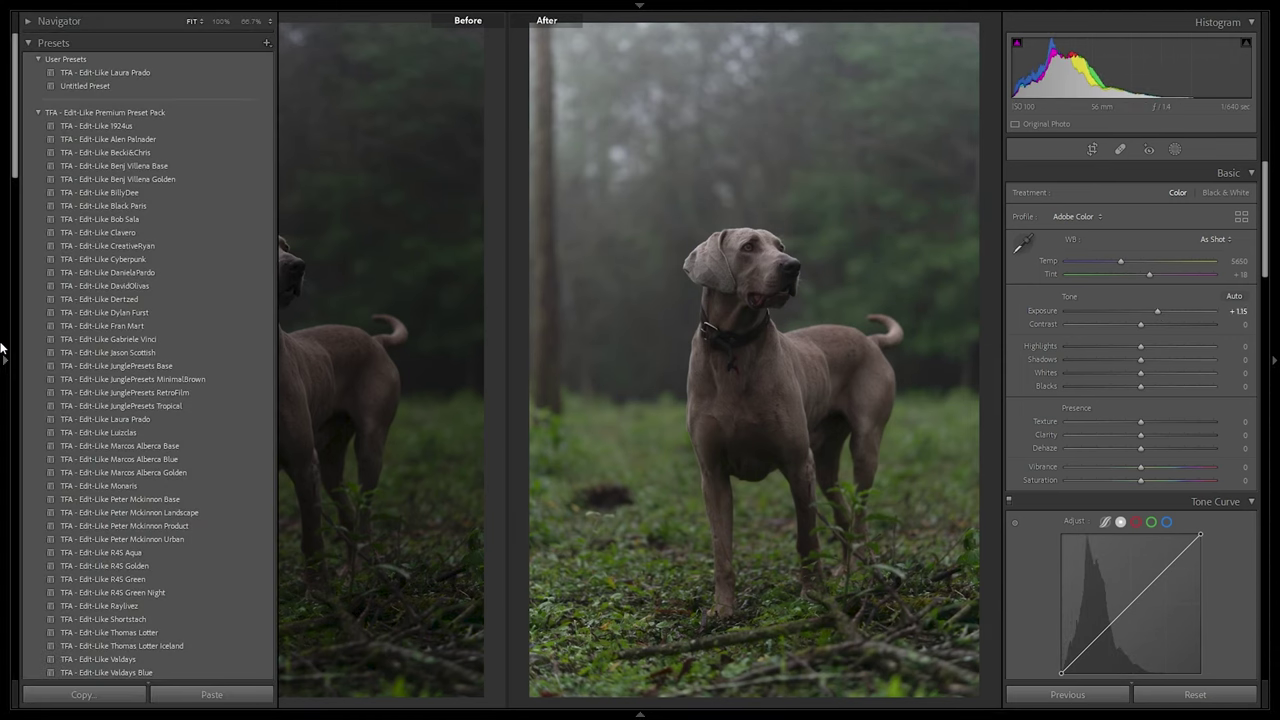
click(85, 366)
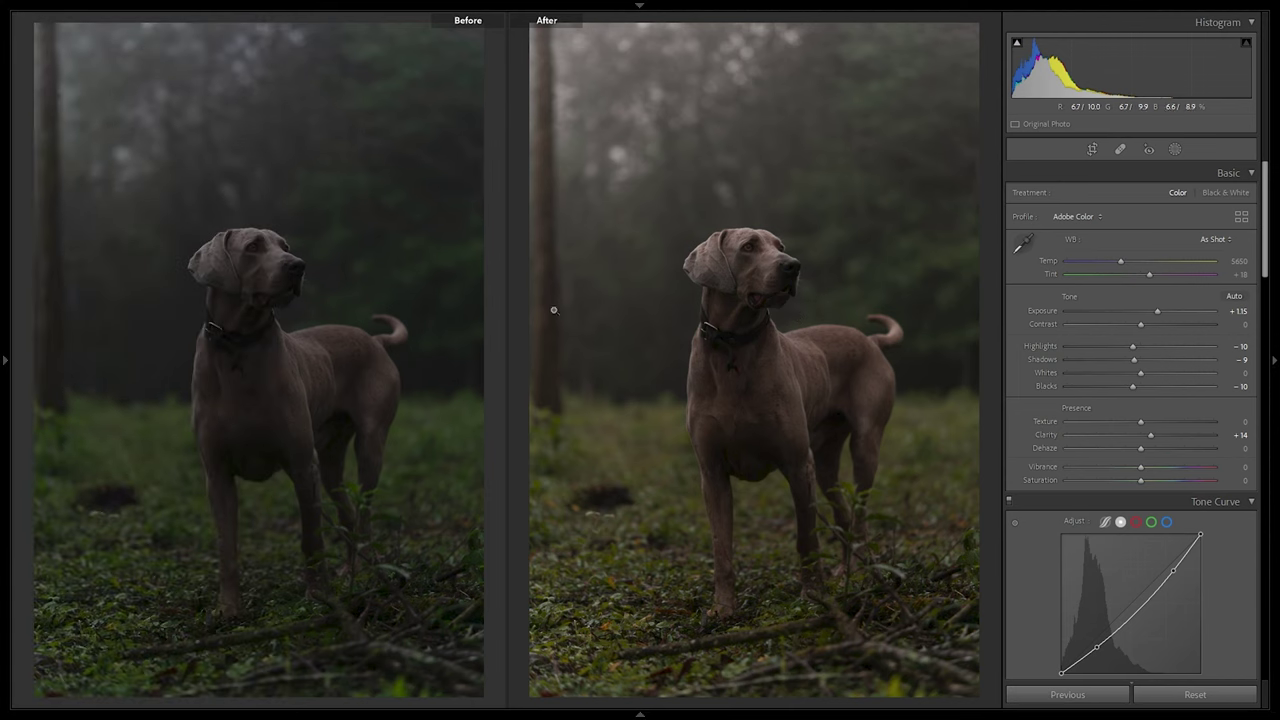
- Apply TFA - Edit-Like JunglePresets Tropical to the dog photo with exposure at +1.43, and check the dog's coat up close
mouse_move(2, 342)
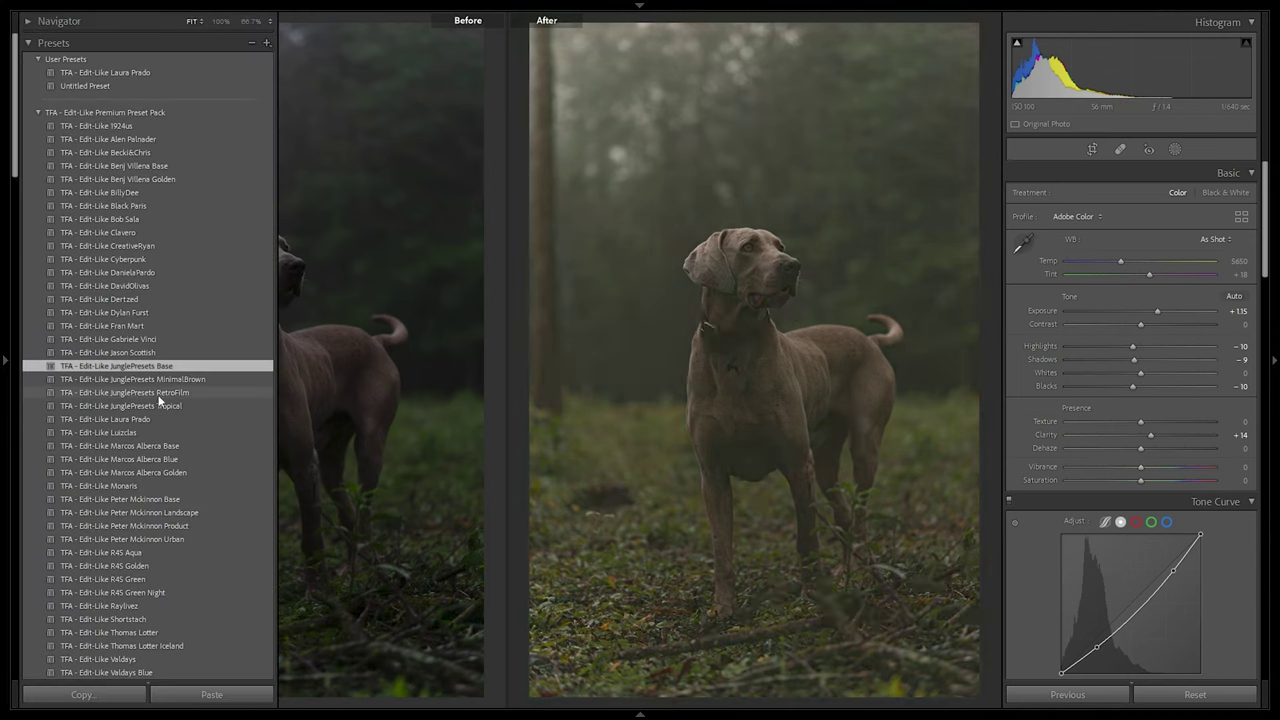
click(160, 405)
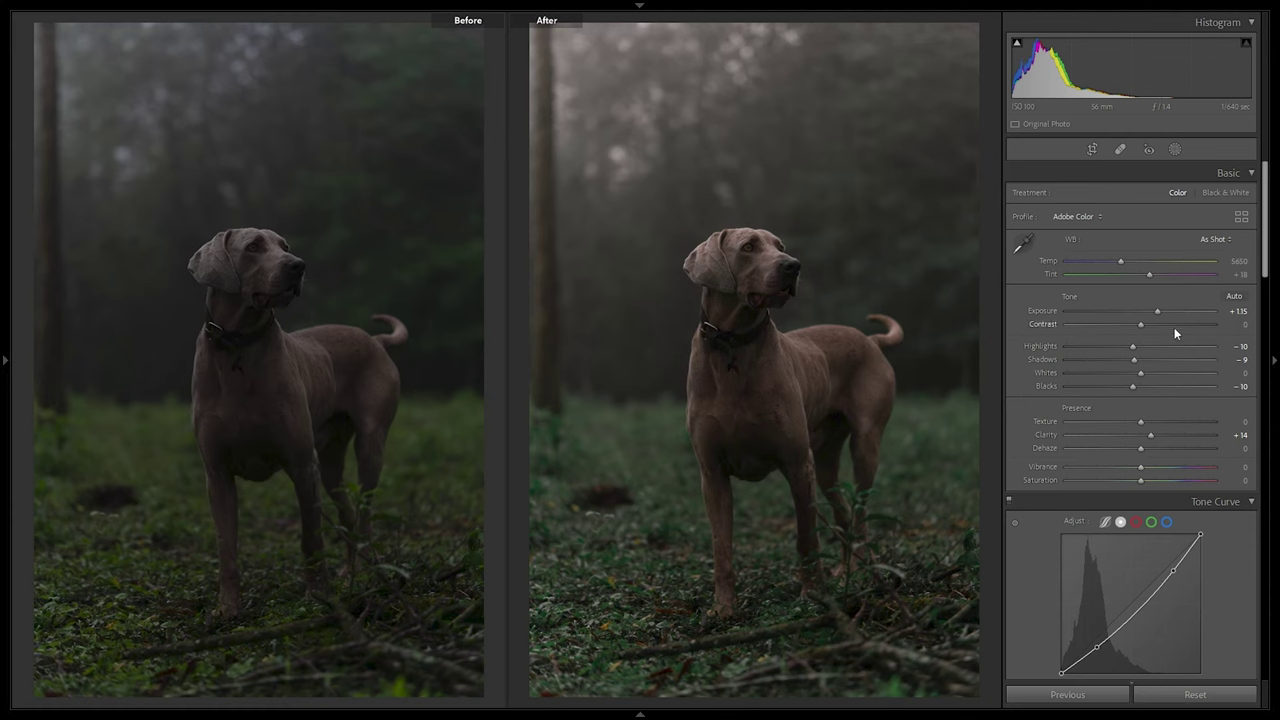
drag(1170, 311, 1161, 309)
click(760, 470)
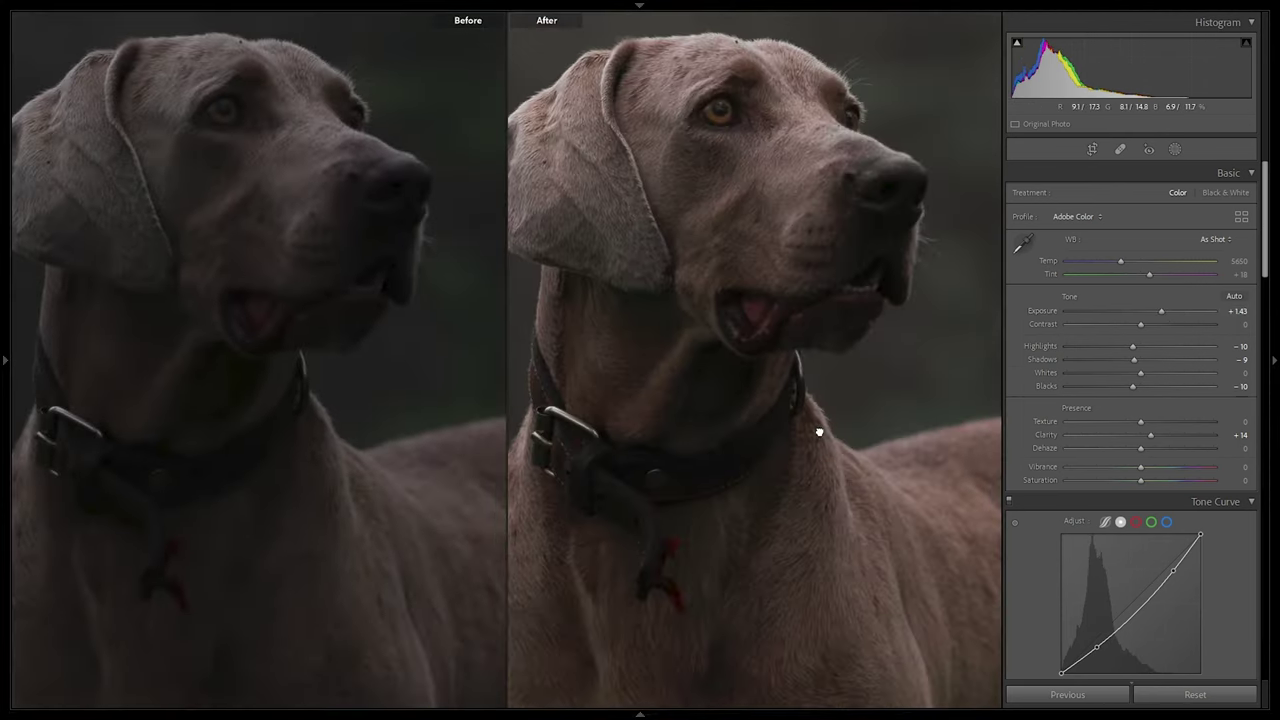
scroll(819, 432, down, 3)
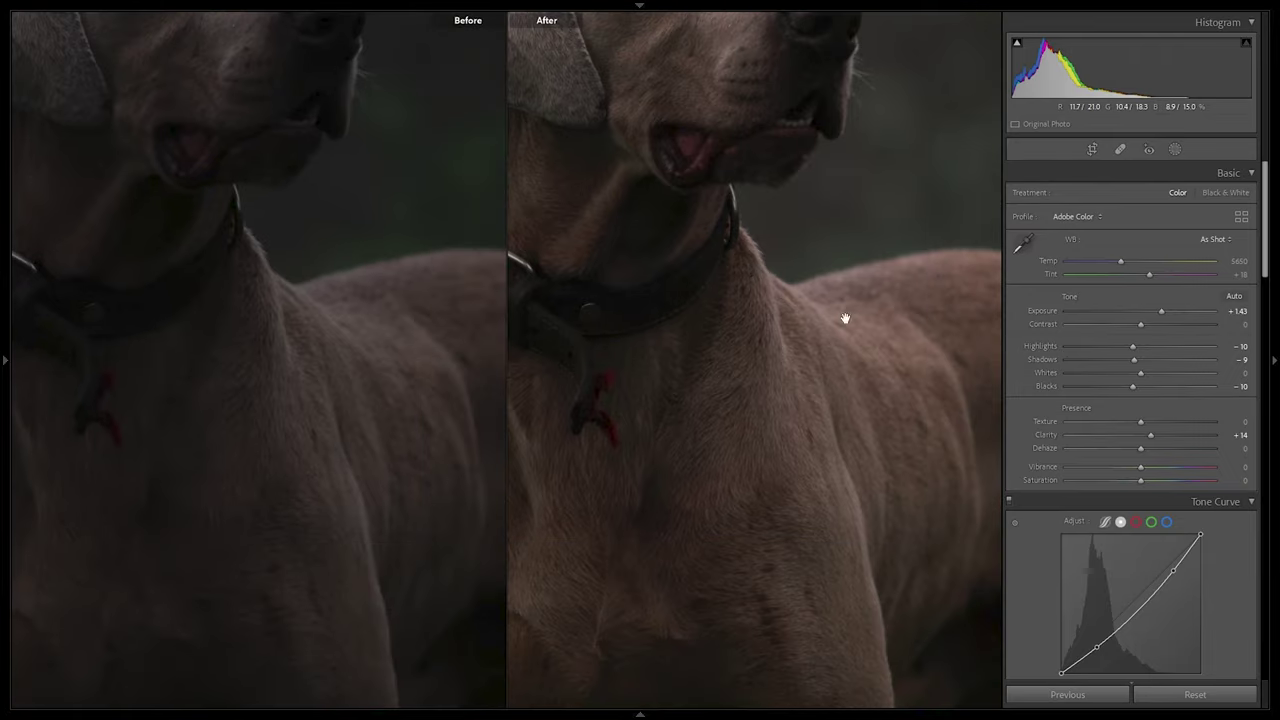
click(855, 352)
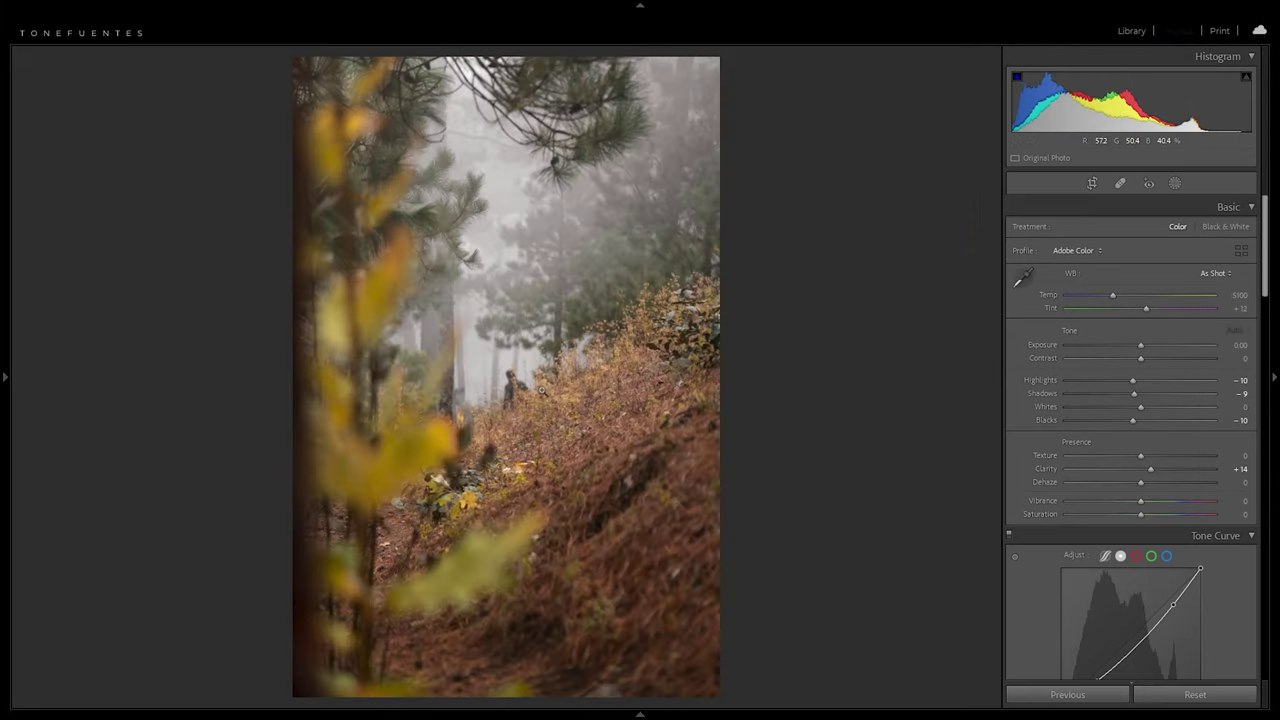
- Apply TFA - Edit-Like JunglePresets Tropical to the foggy hillside photo and compare the misty trees before and after
mouse_move(2, 357)
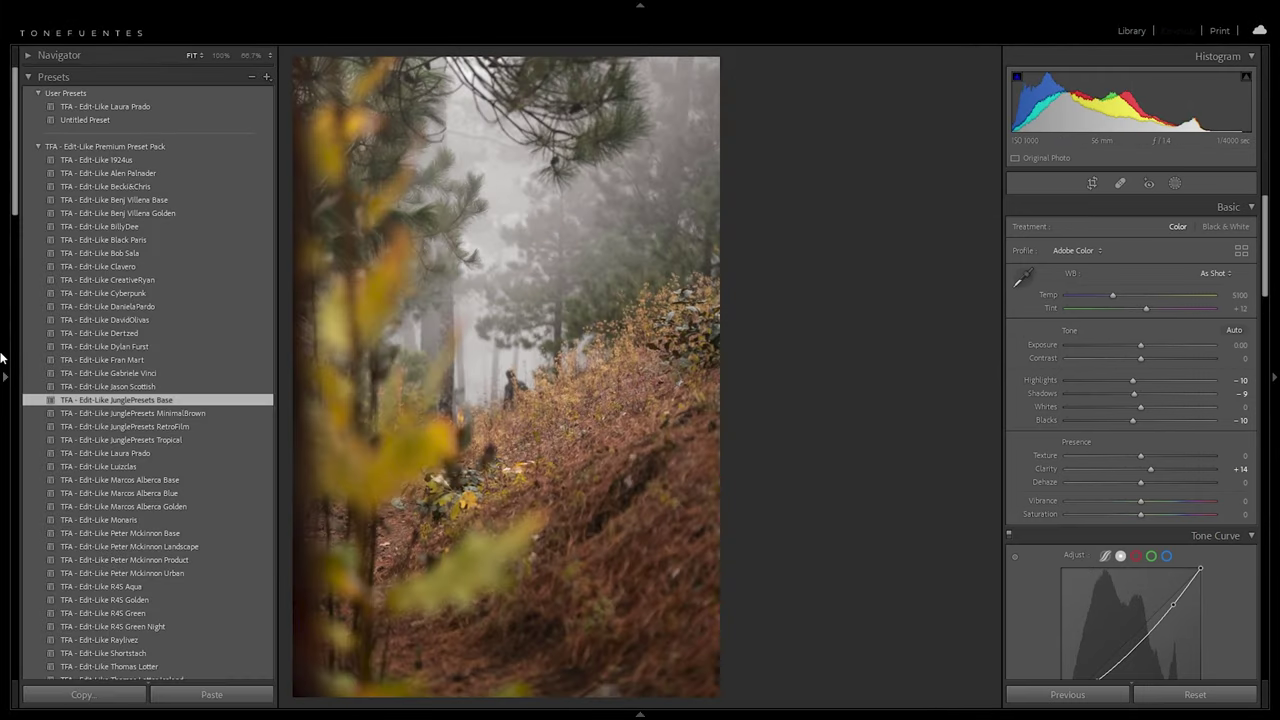
click(120, 439)
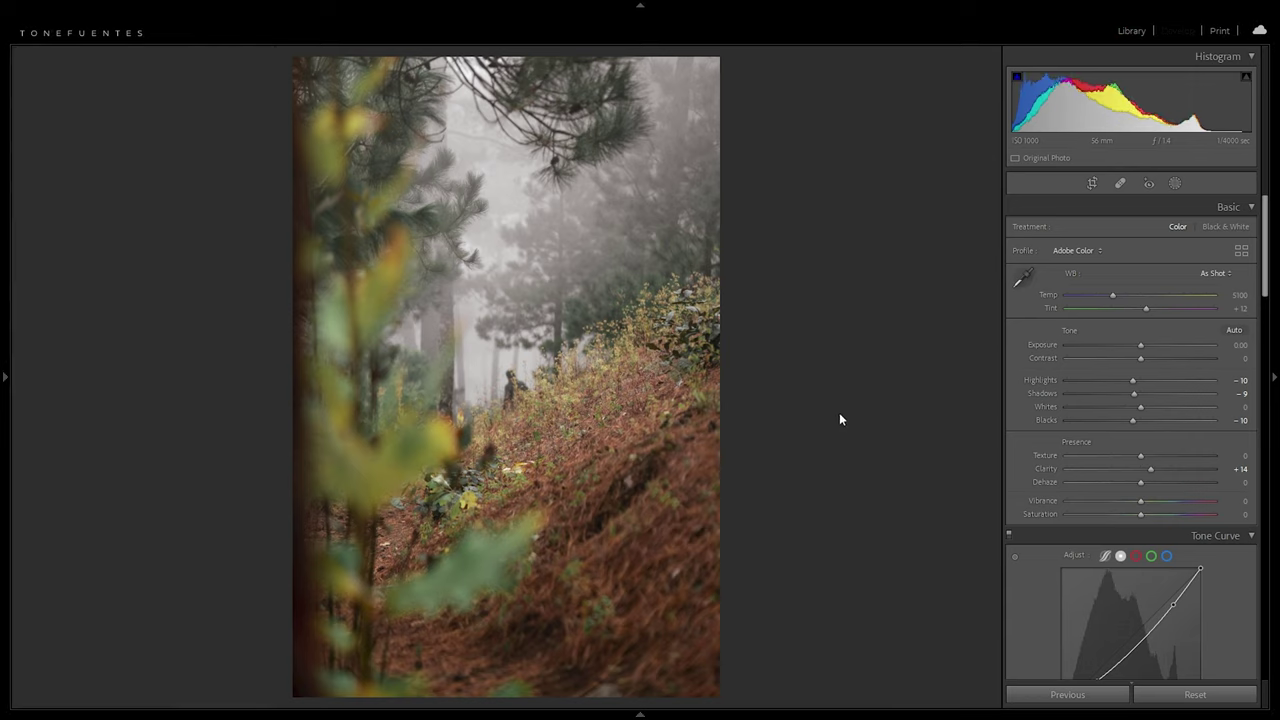
key(y)
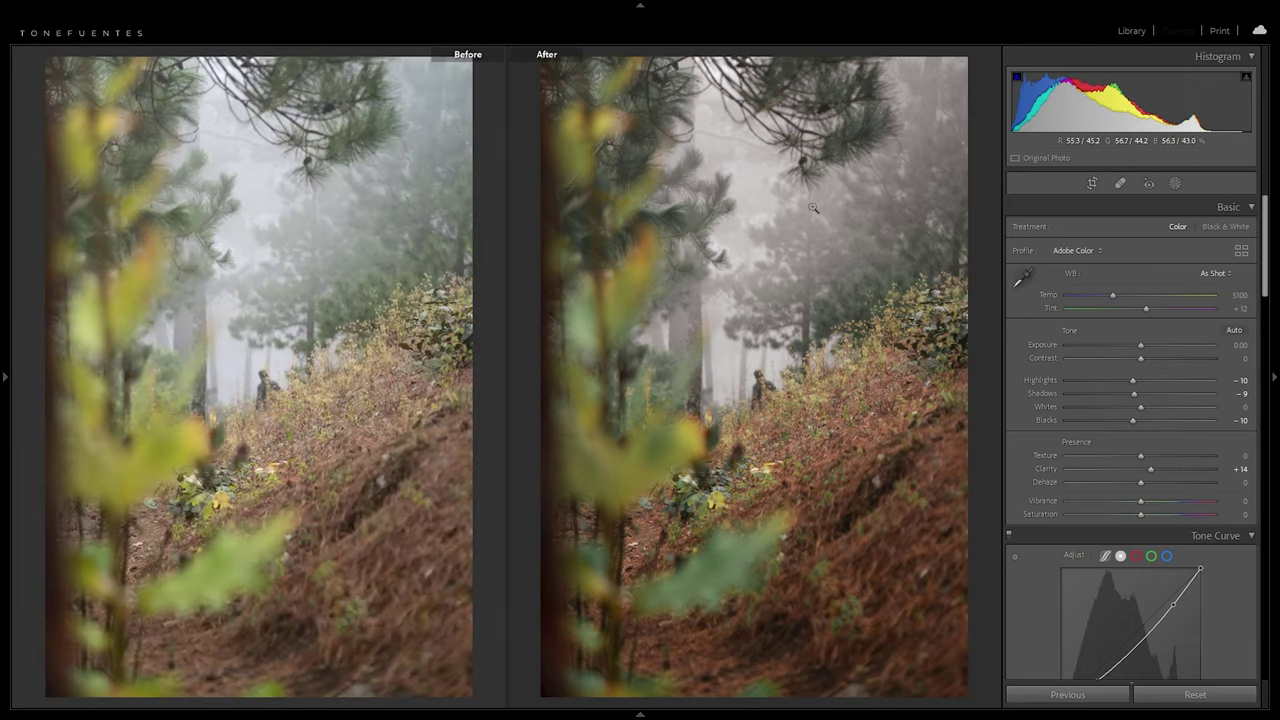
click(830, 261)
drag(830, 261, 994, 229)
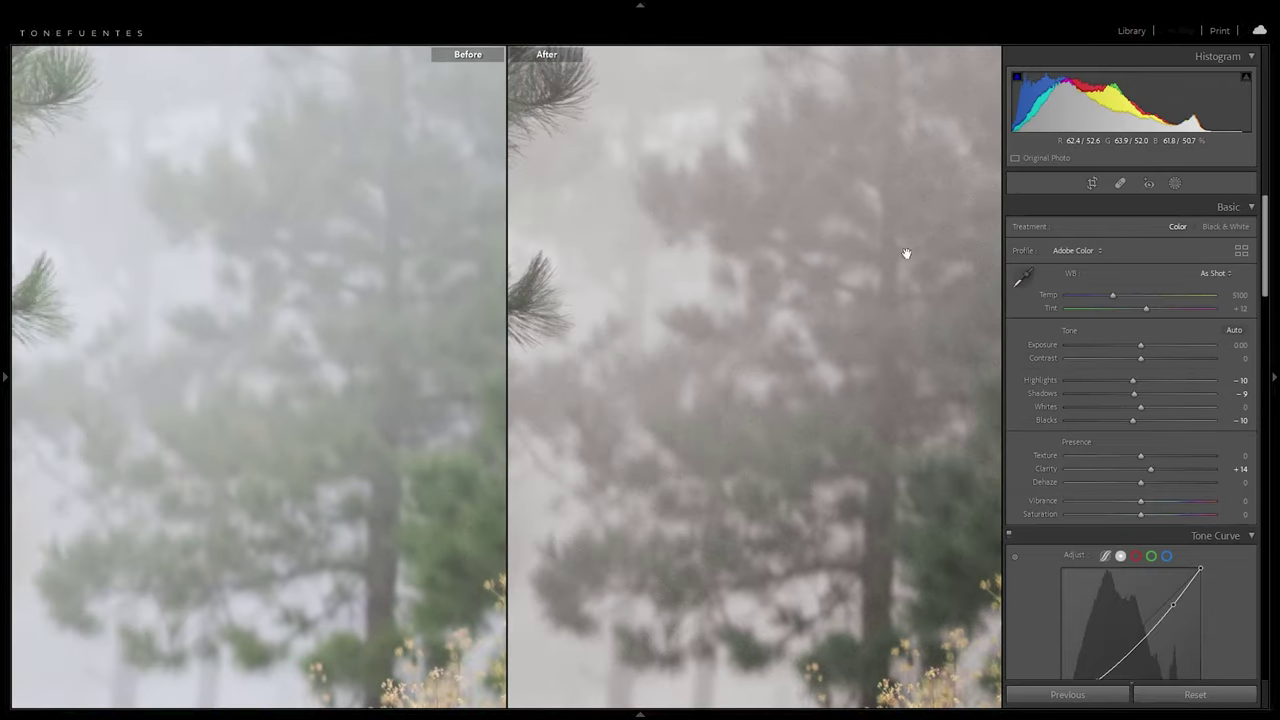
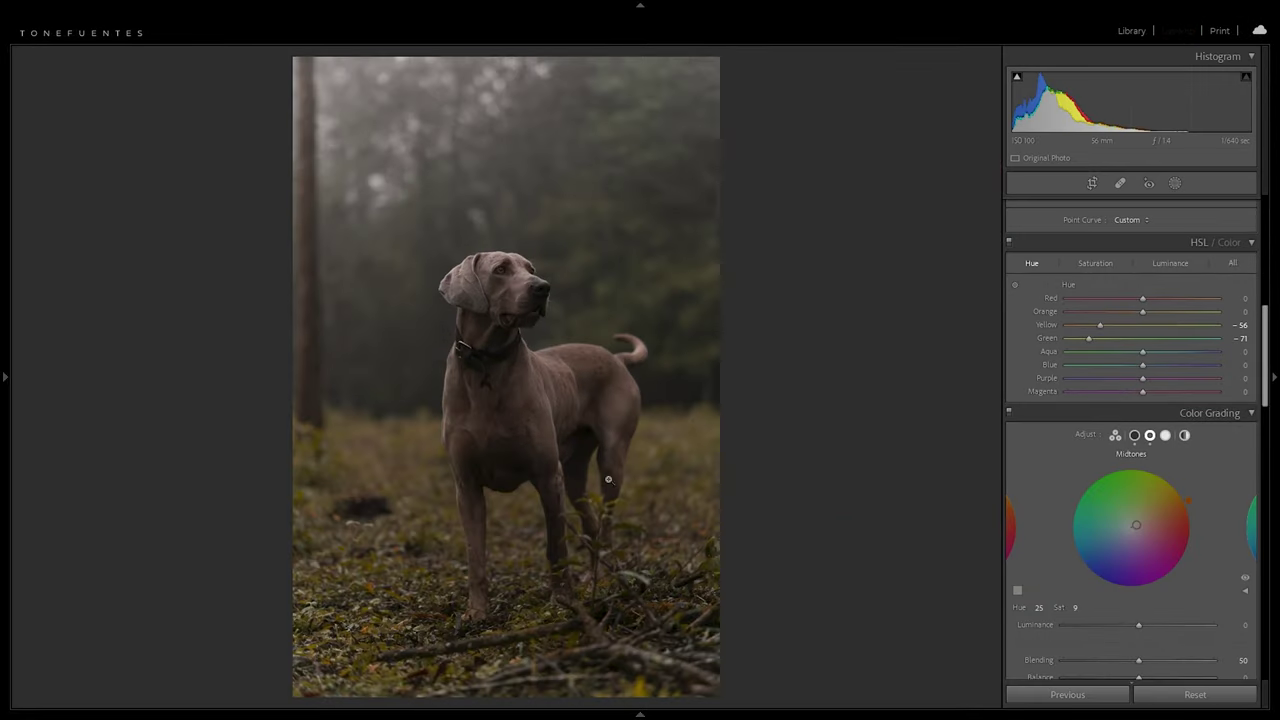
- Apply TFA - Edit-Like JunglePresets MinimalBrown to the photo of the hiker in the forest and compare before and after
key(y)
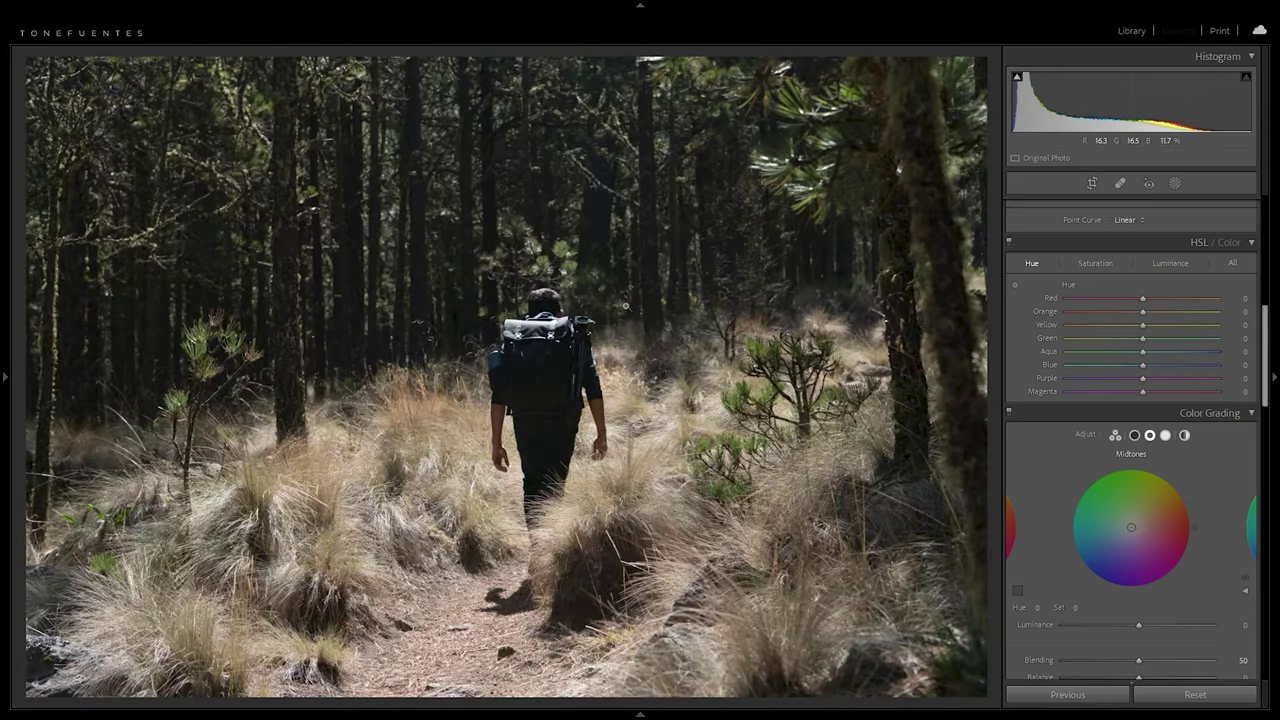
mouse_move(3, 403)
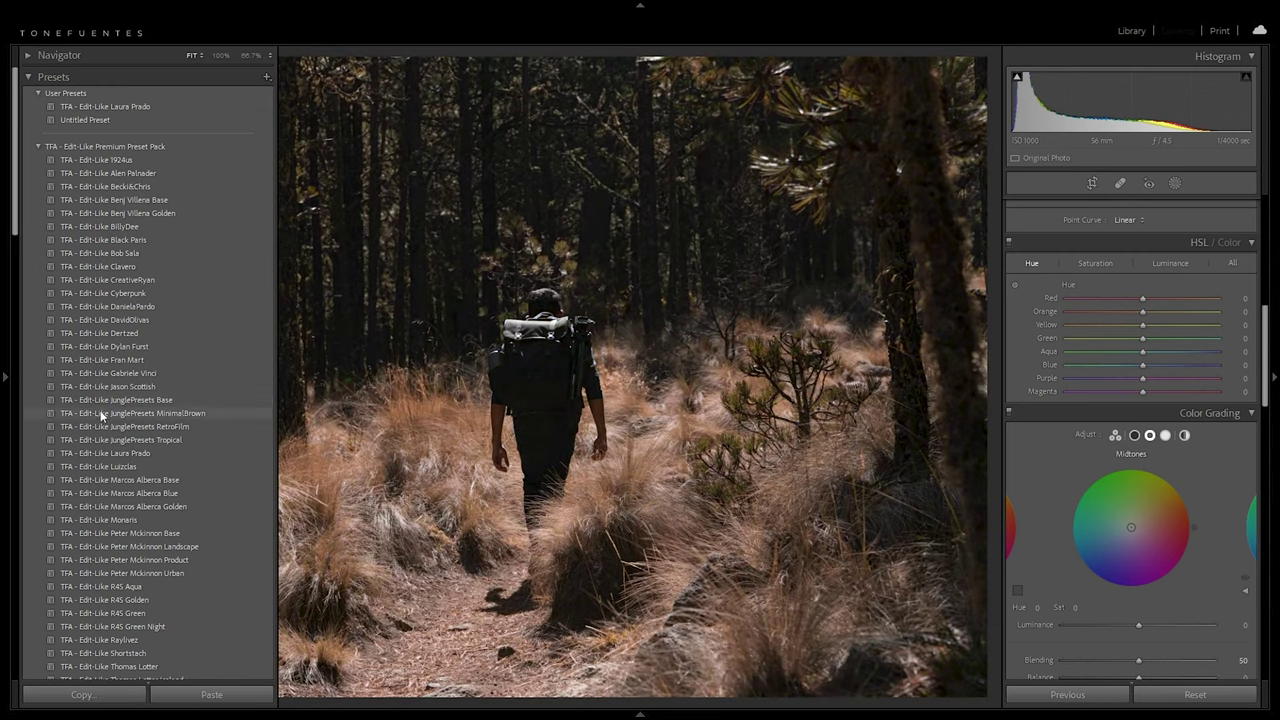
click(100, 413)
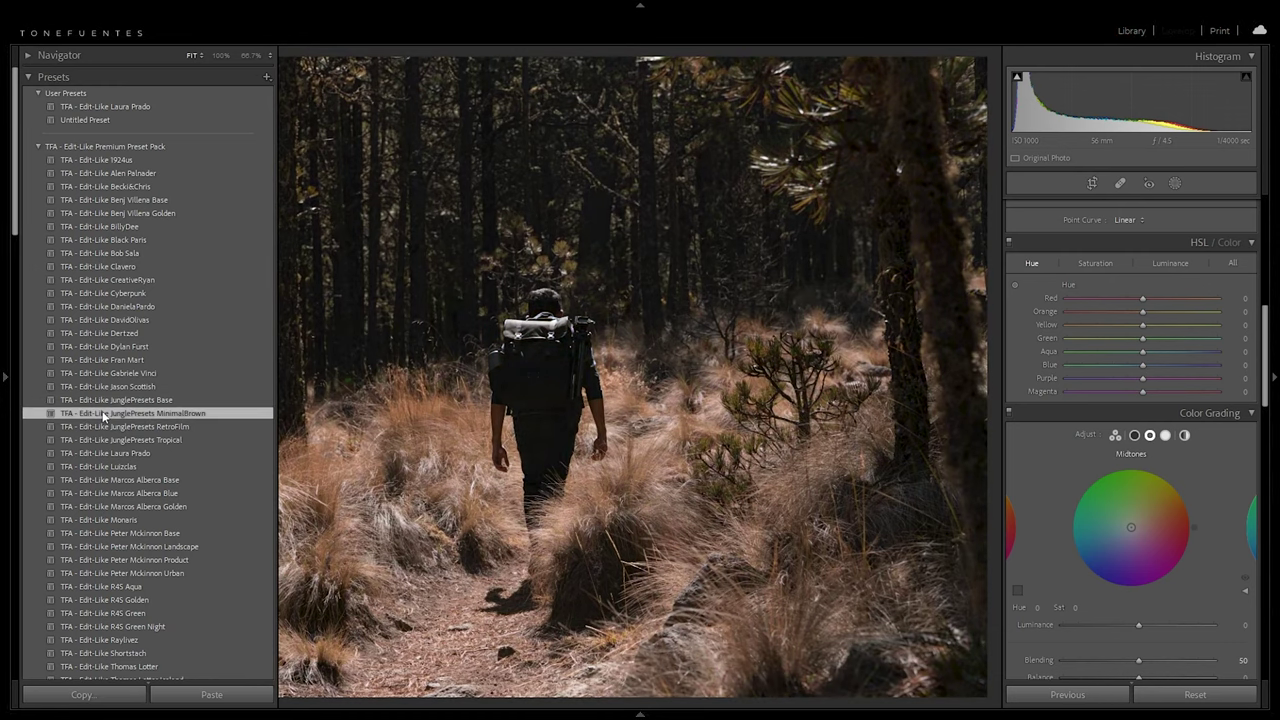
key(y)
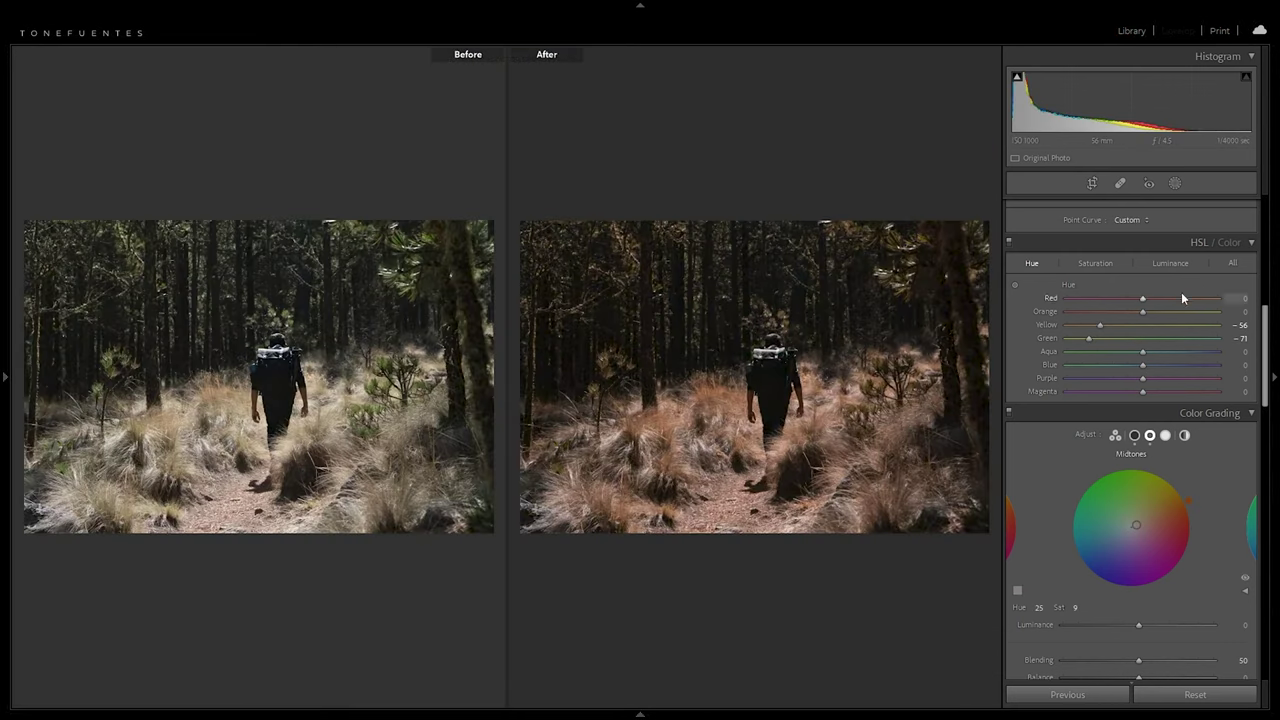
- Set the hiker photo's exposure to +0.84 and contrast to -37, and return to the single-image view
scroll(1182, 277, up, 5)
drag(1145, 348, 1113, 358)
key(y)
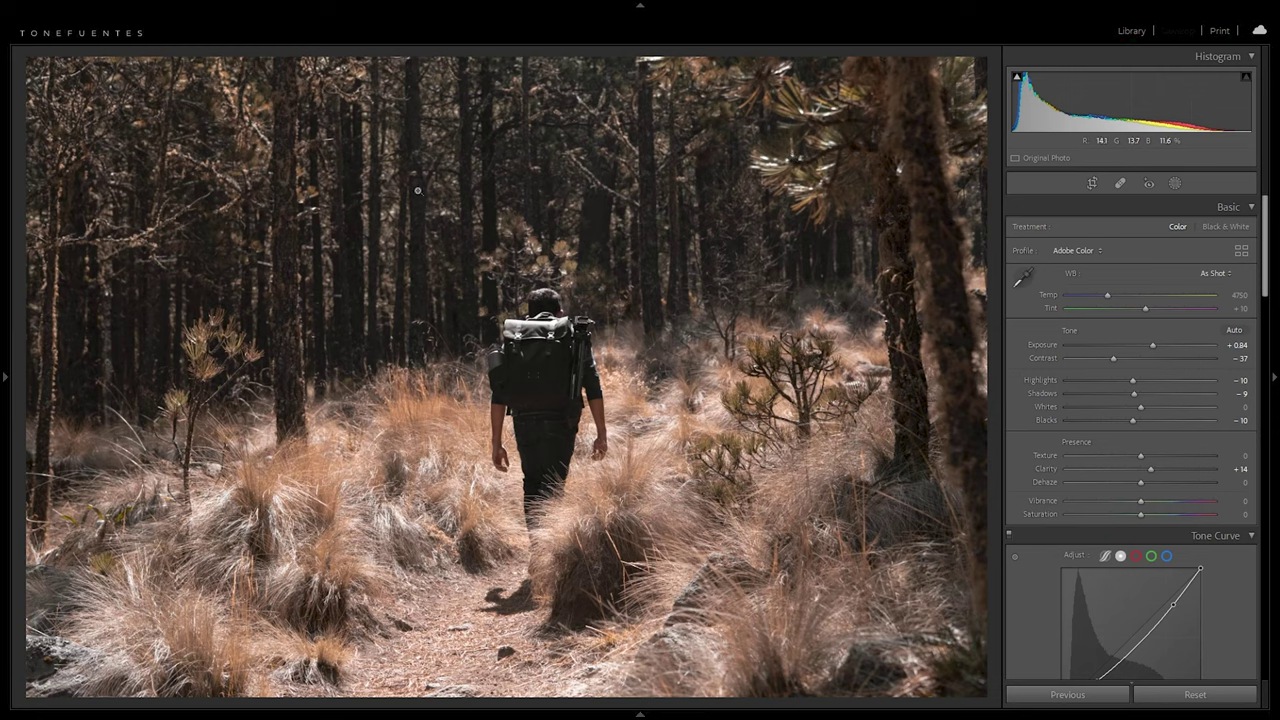
- Try TFA - Edit-Like JunglePresets Tropical on the hiker photo and undo it
mouse_move(2, 412)
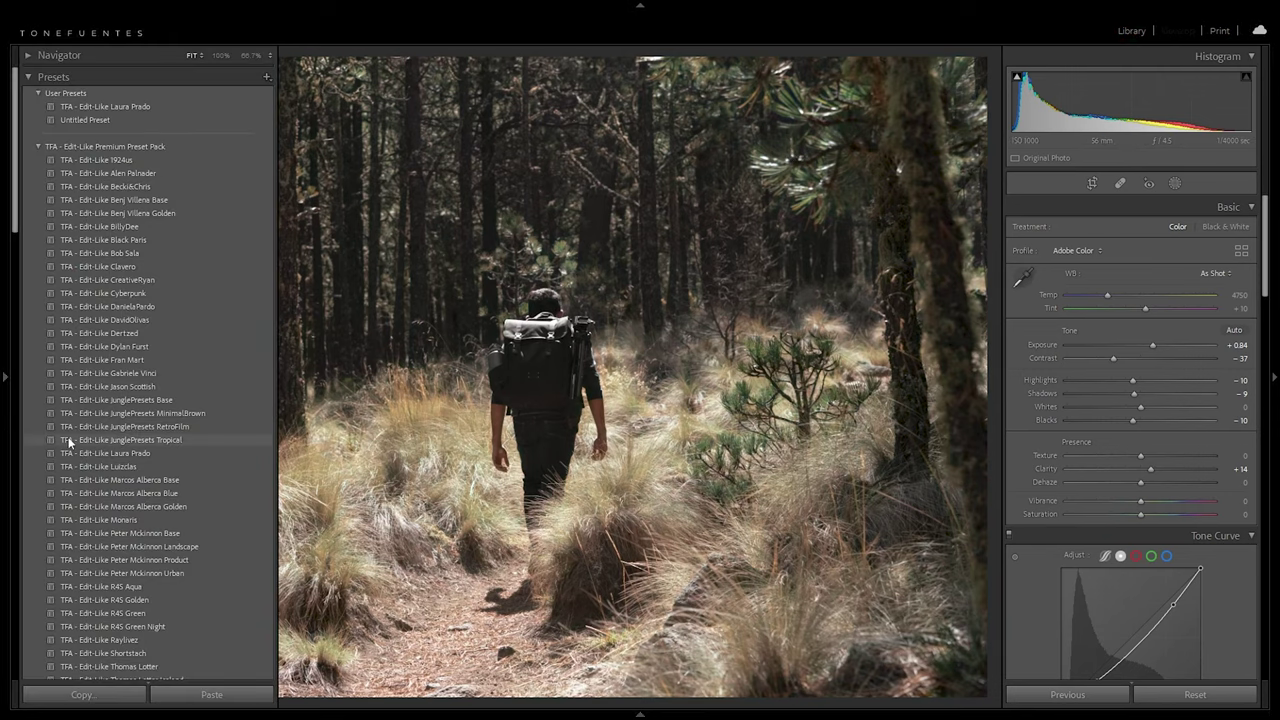
click(69, 441)
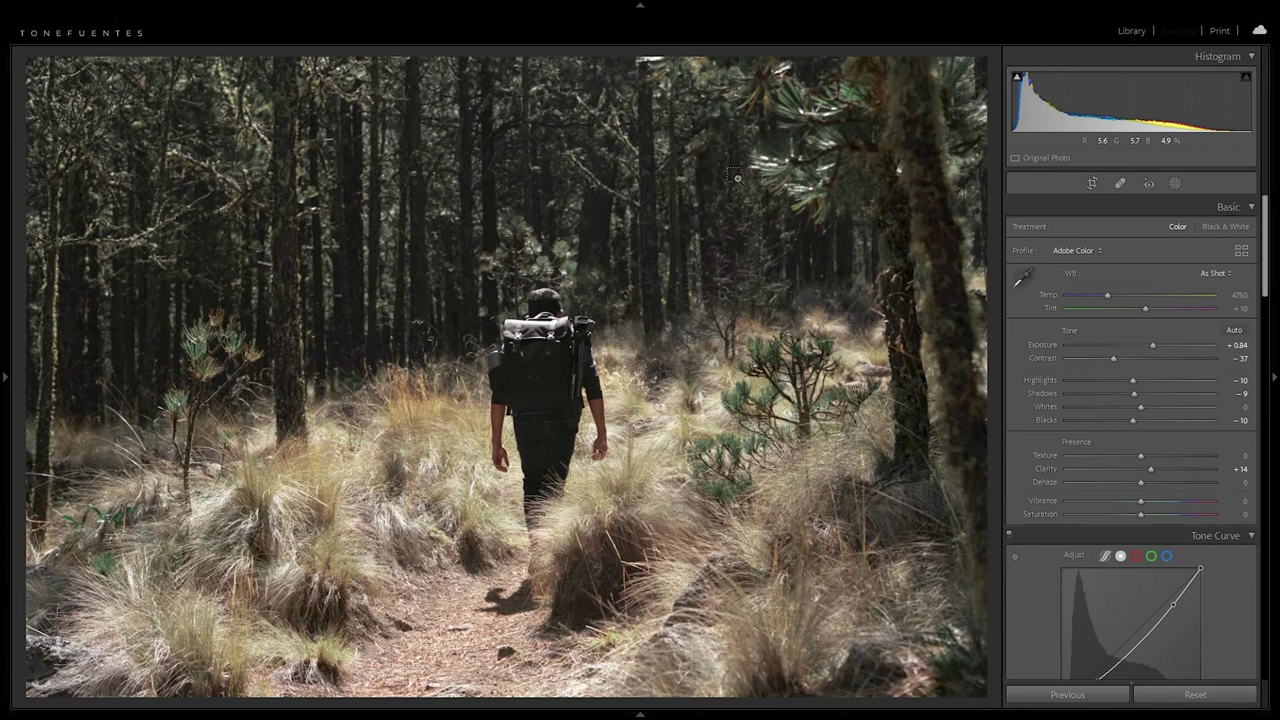
key(ctrl+z)
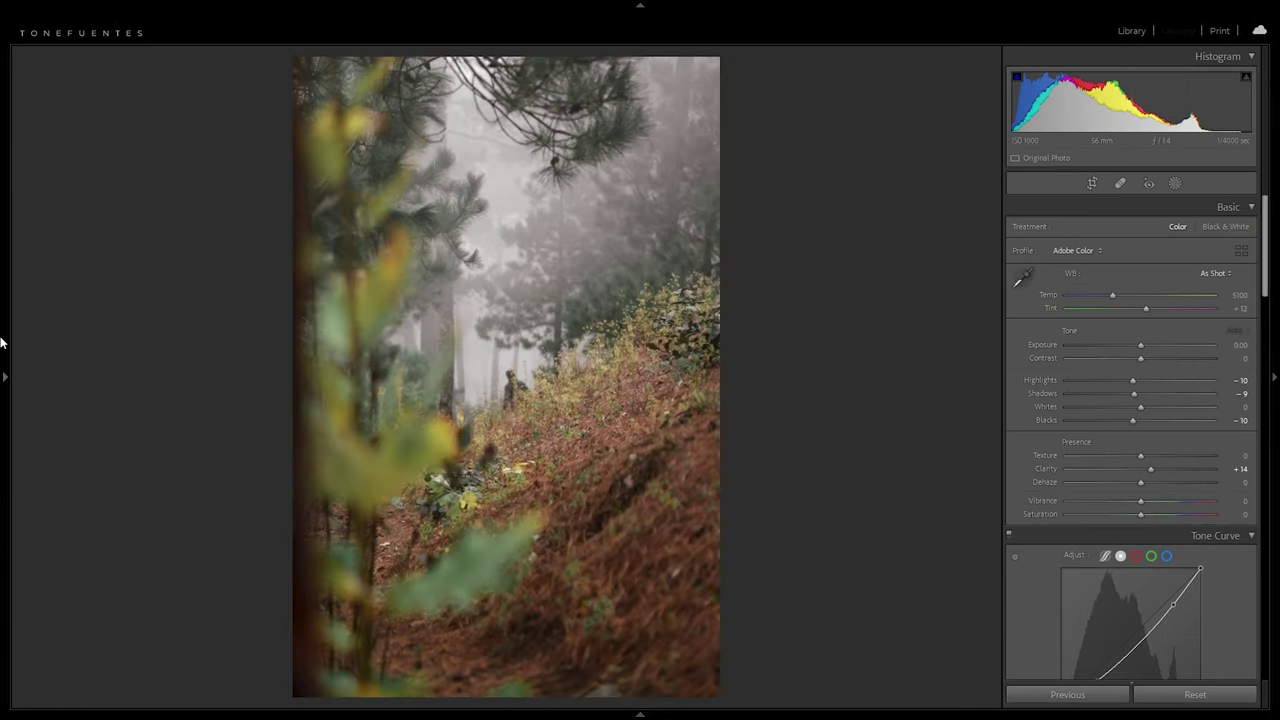
- Apply TFA - Edit-Like JunglePresets MinimalBrown to the foggy hillside photo and compare before and after
mouse_move(1, 342)
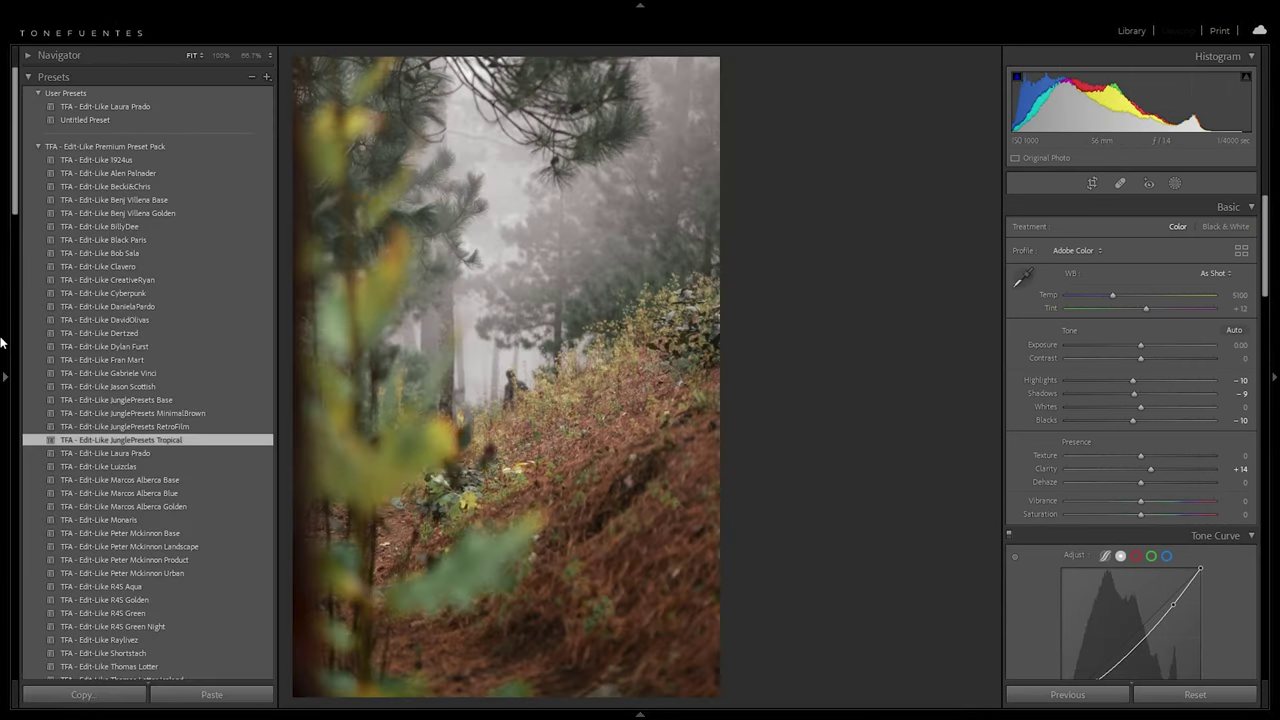
click(103, 413)
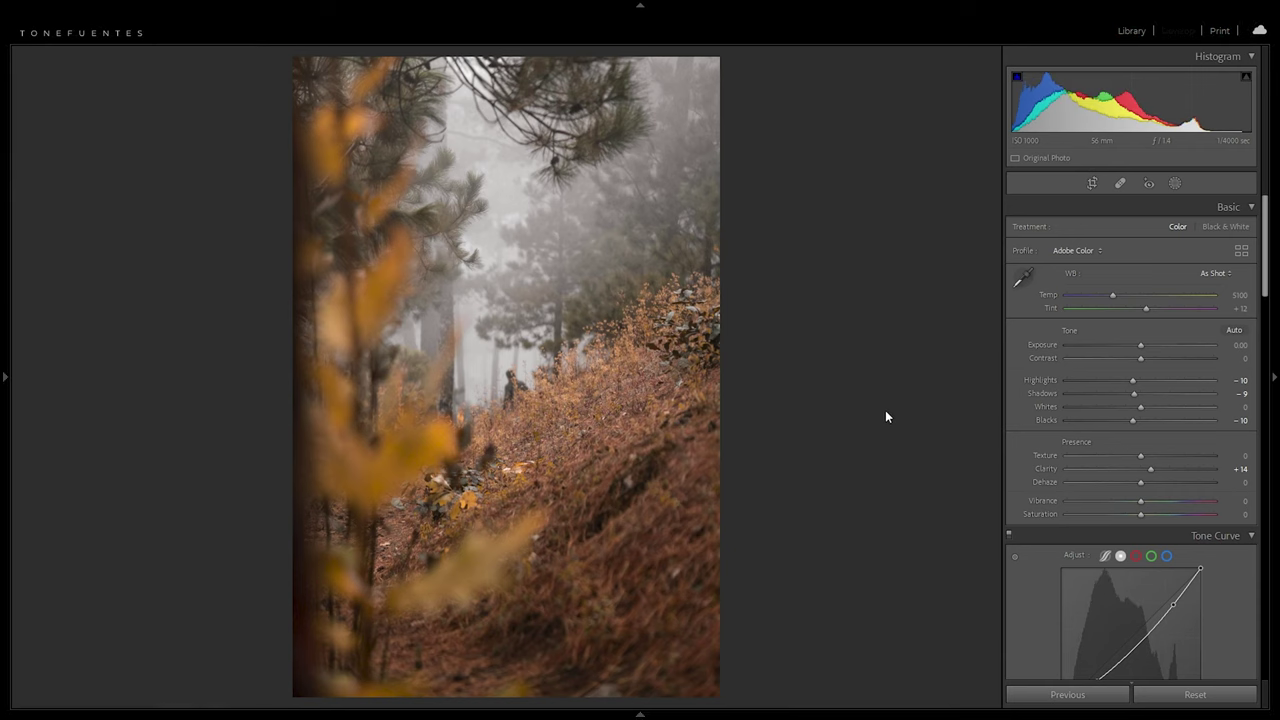
key(y)
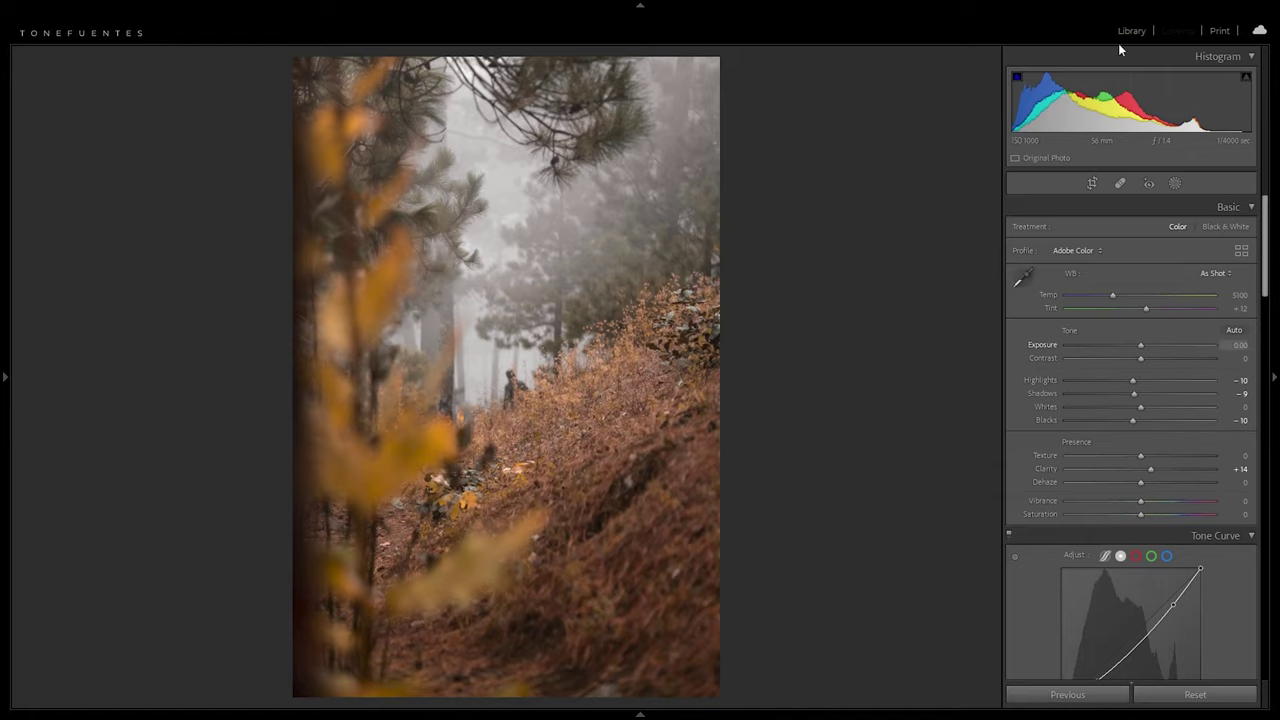
key(y)
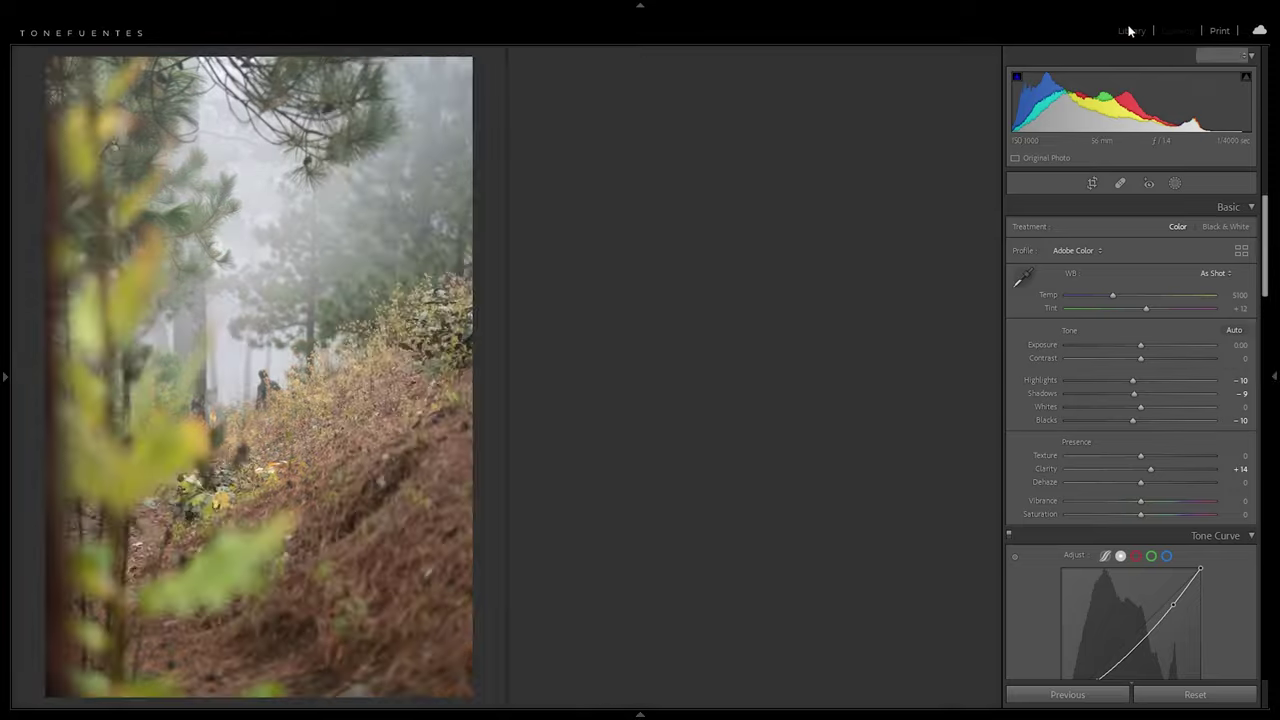
- Open the photo of the man's legs and fade its tone curve: black point output 31, white point output 224, highlight point 205 to 184
click(1128, 31)
double_click(877, 131)
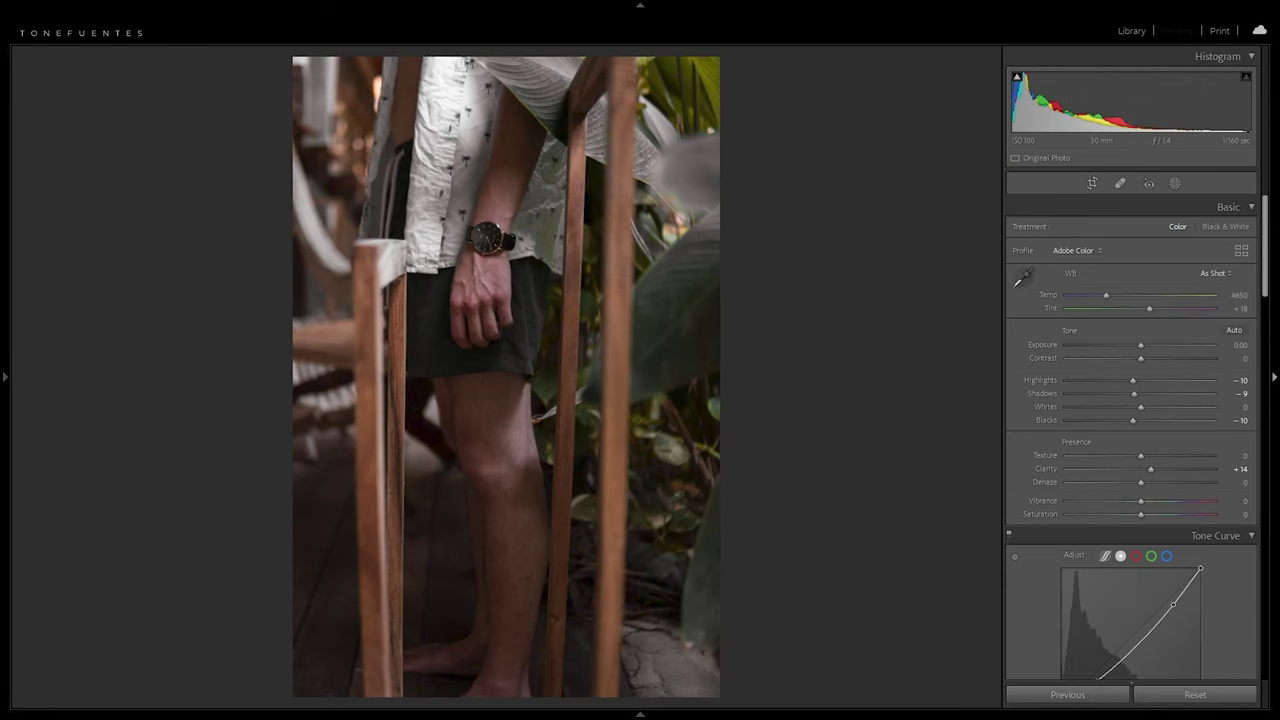
drag(1266, 234, 1251, 318)
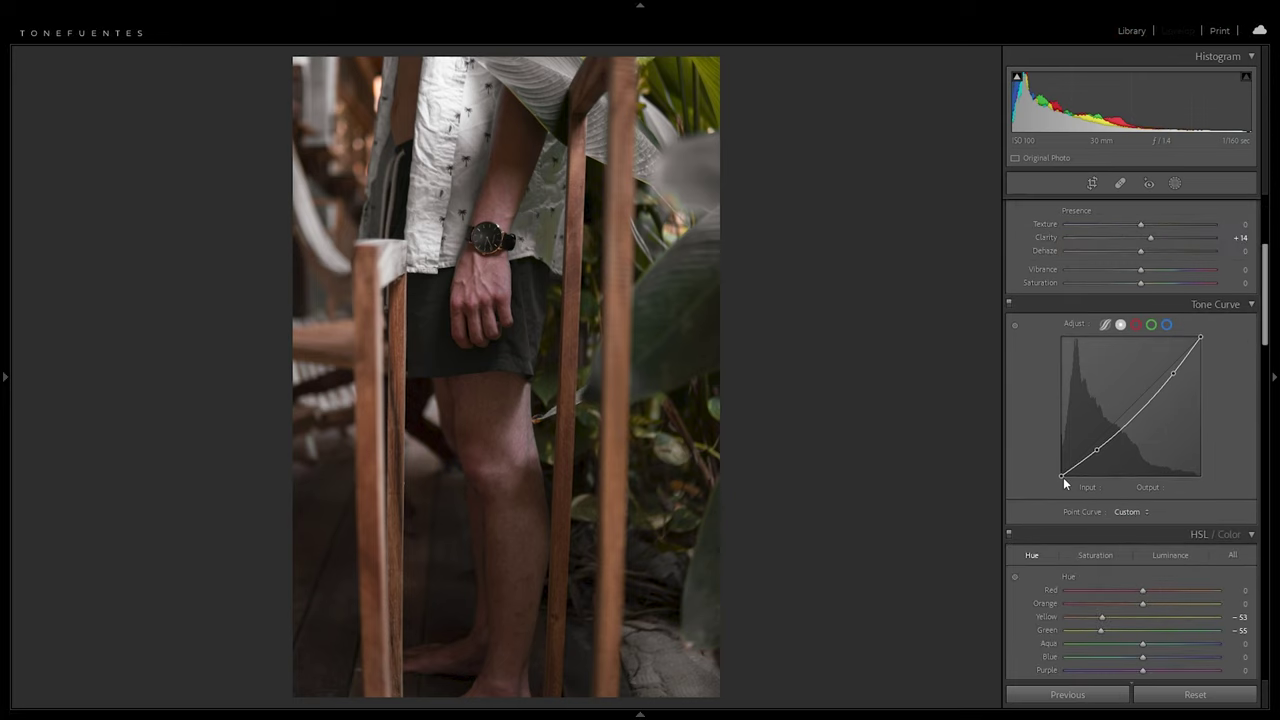
drag(1061, 477, 1040, 459)
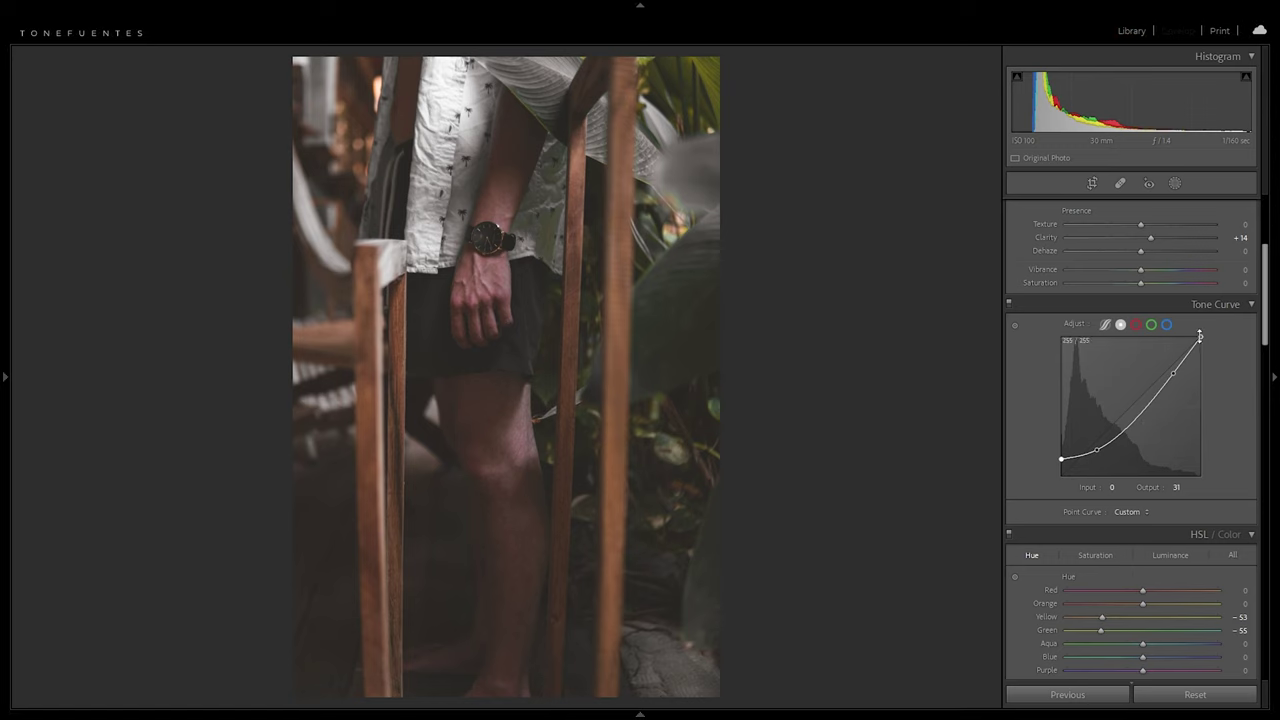
drag(1200, 341, 1207, 352)
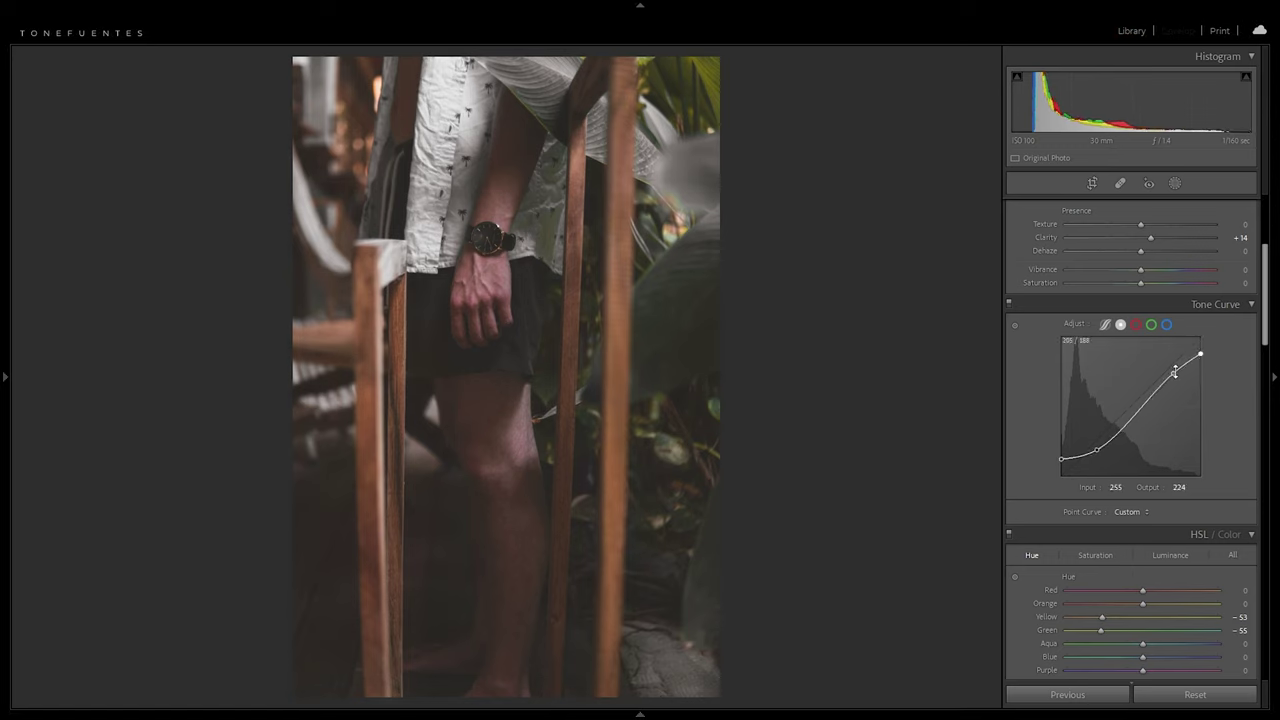
click(1174, 377)
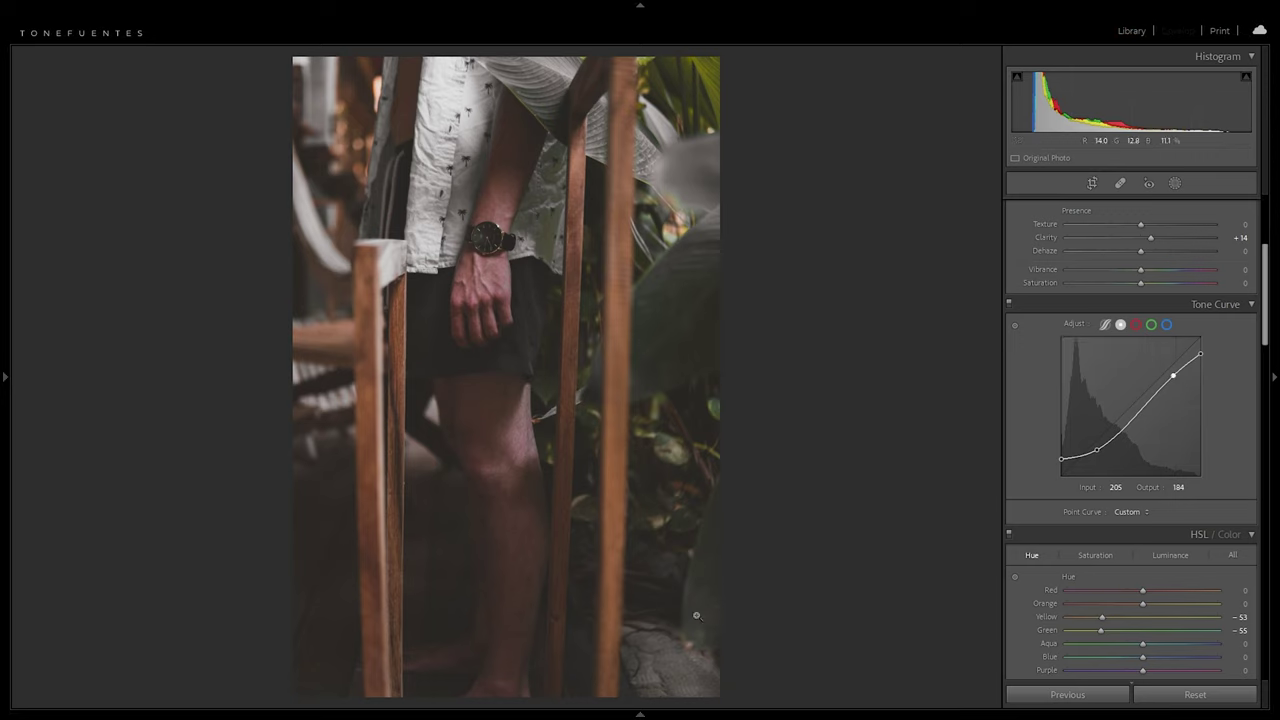
- Add film grain to the photo of the man's legs with amount 35, size 65 and roughness 78, checking it zoomed in on the hand
drag(1276, 300, 1230, 555)
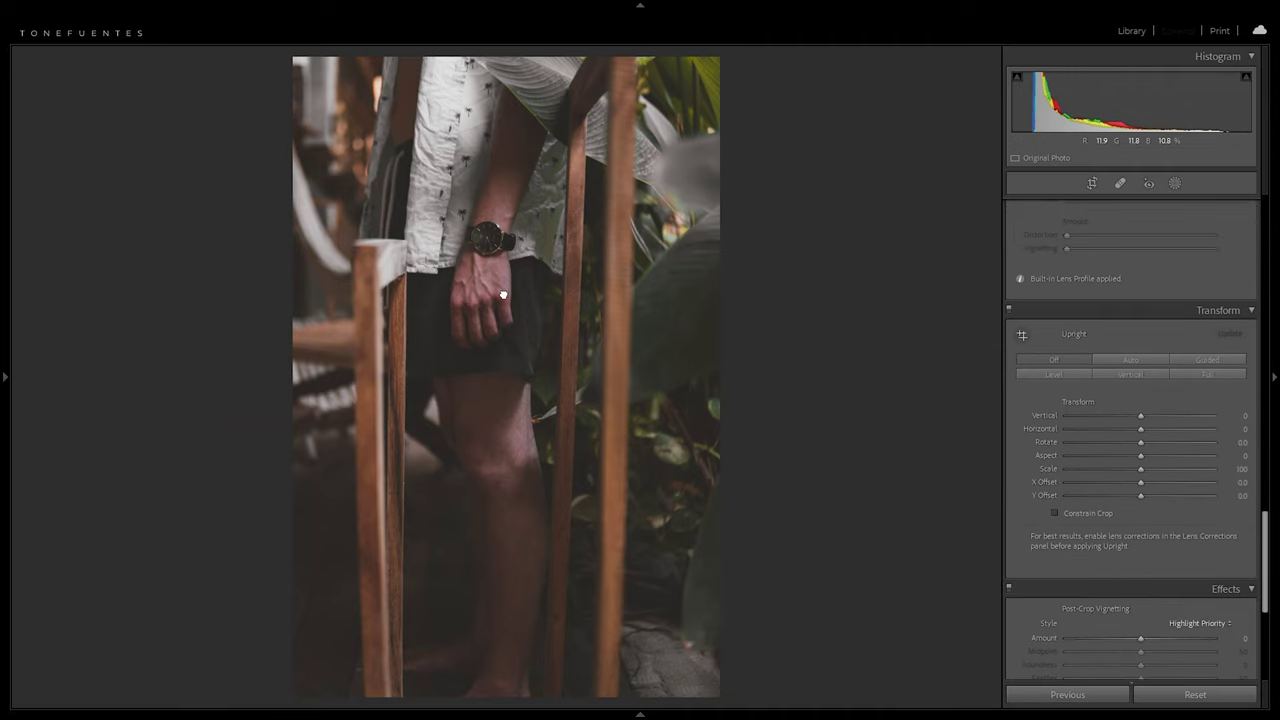
click(502, 293)
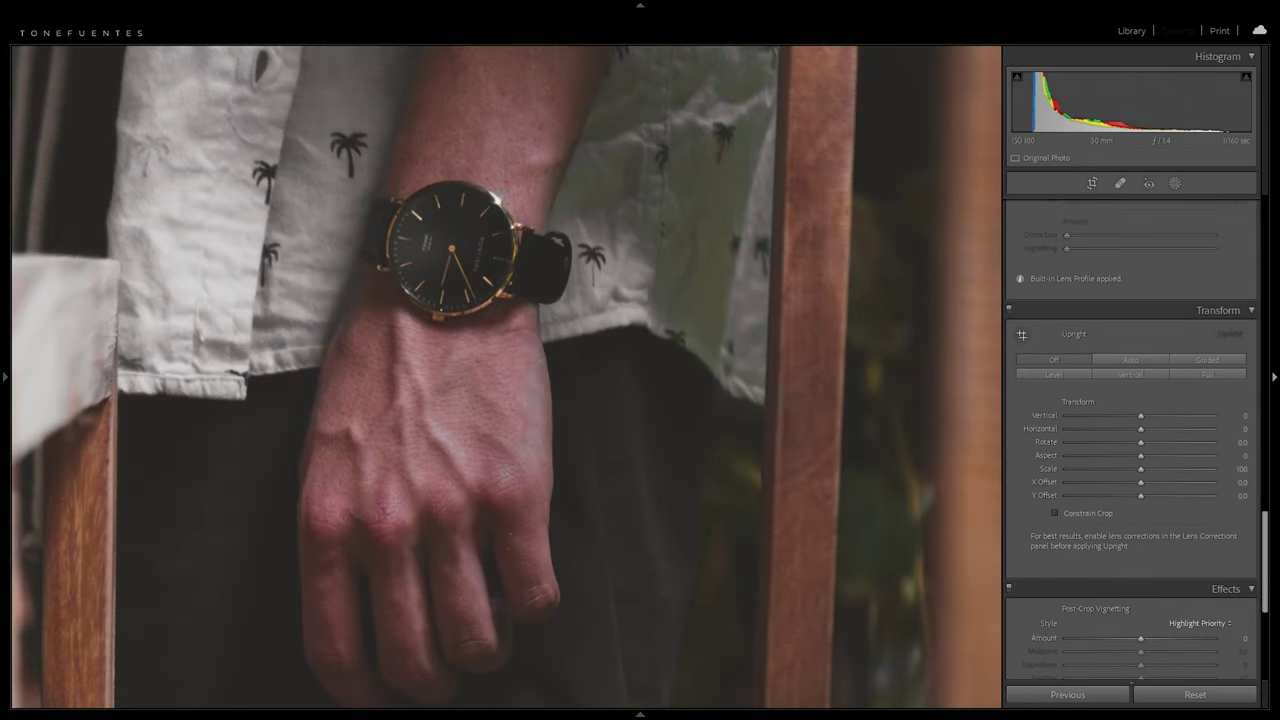
drag(1266, 560, 1266, 628)
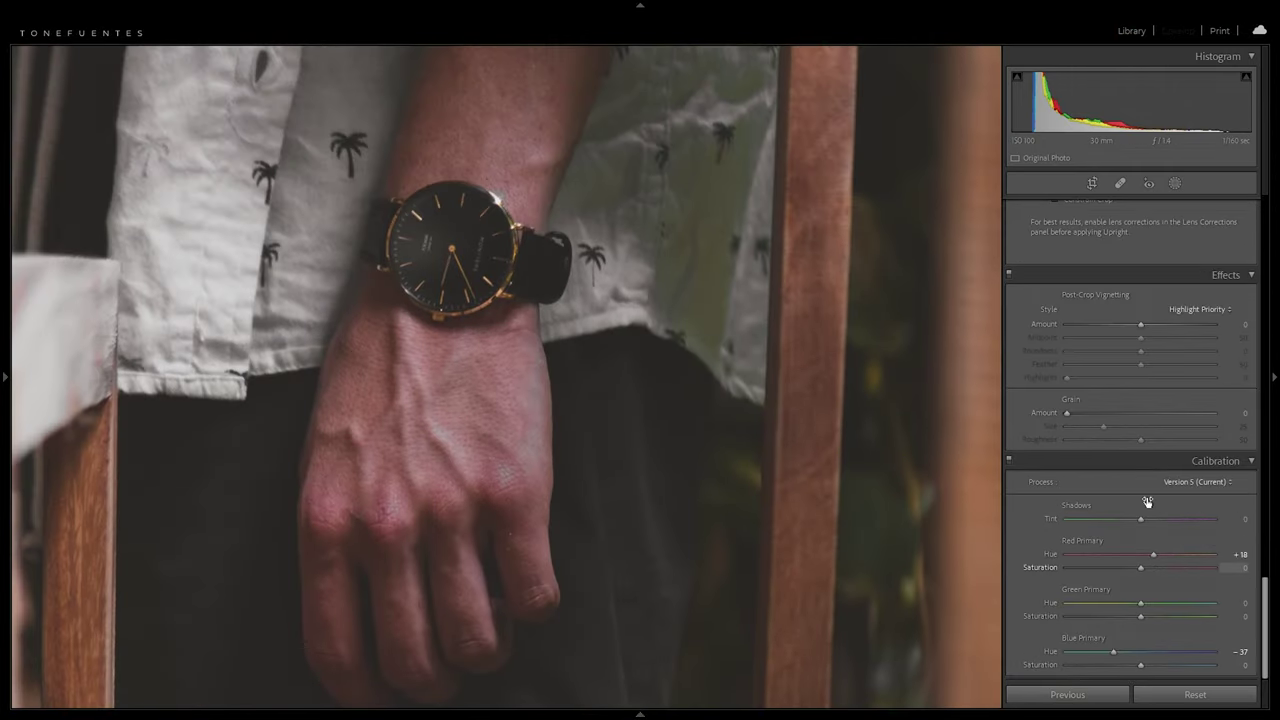
click(1118, 412)
drag(1124, 425, 1181, 440)
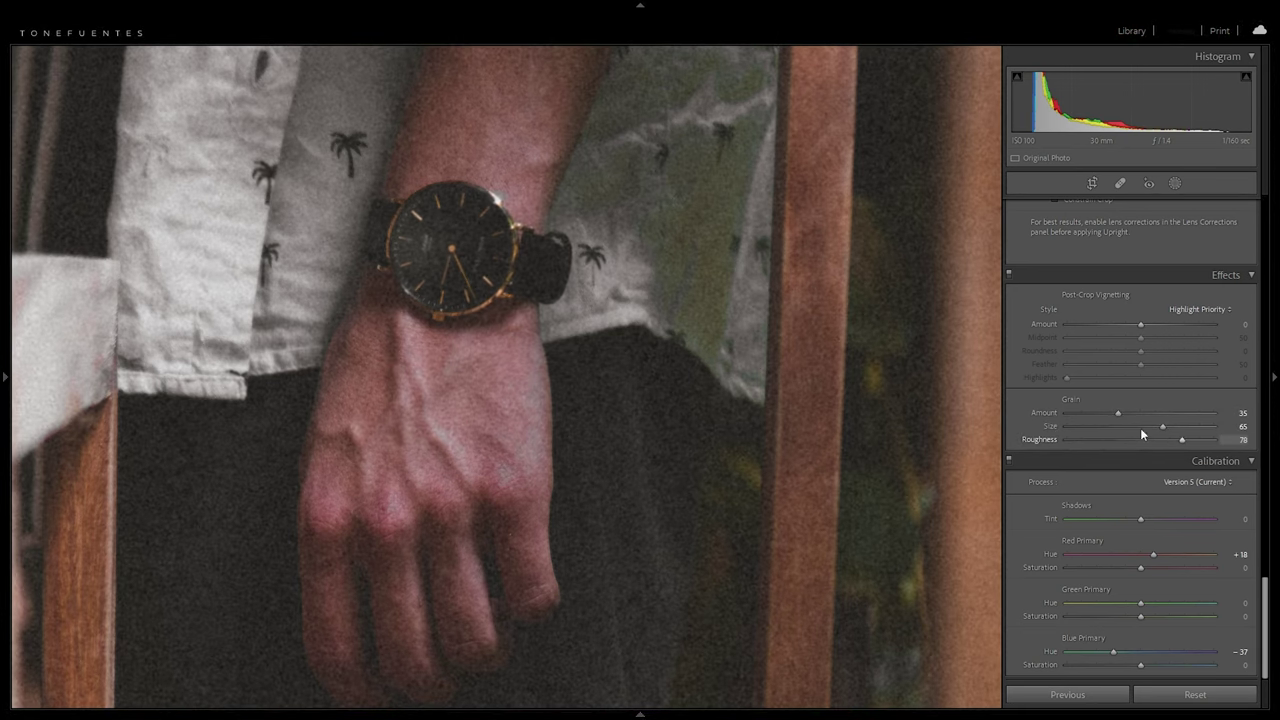
click(667, 308)
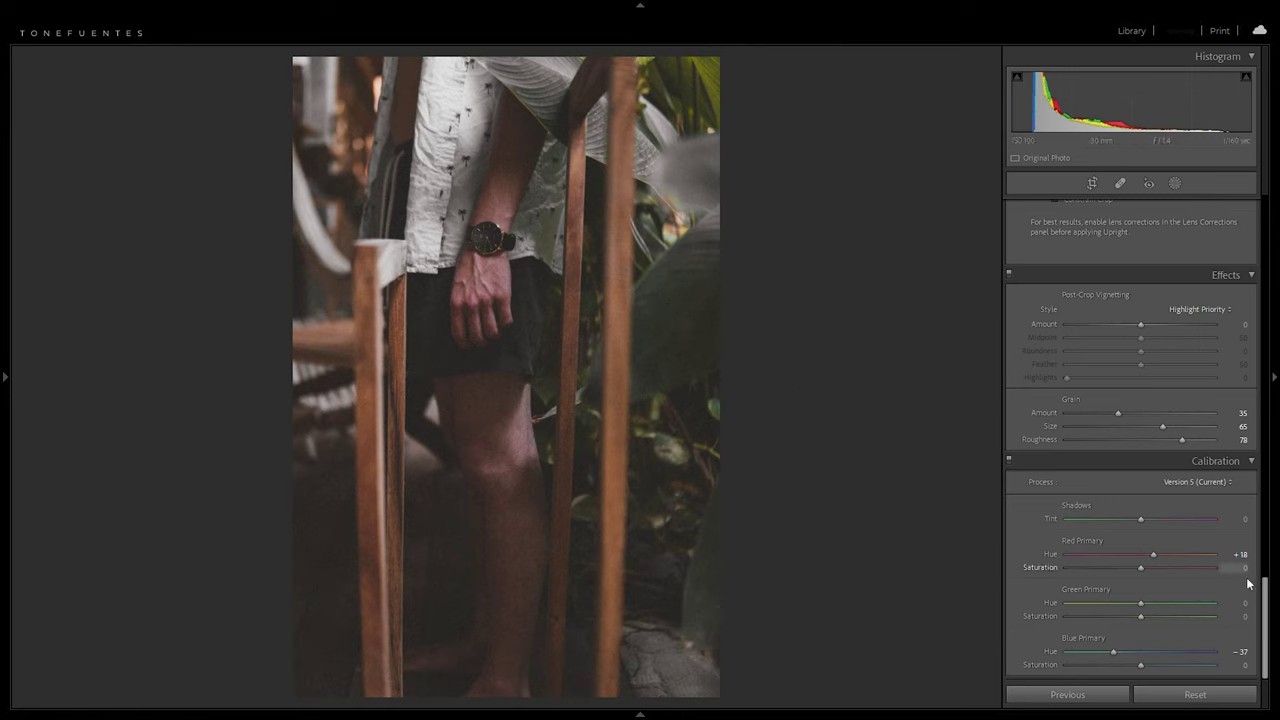
- Tint the whole photo with a global color grade of hue 83 and saturation 21, and compare before and after
drag(1266, 586, 1272, 335)
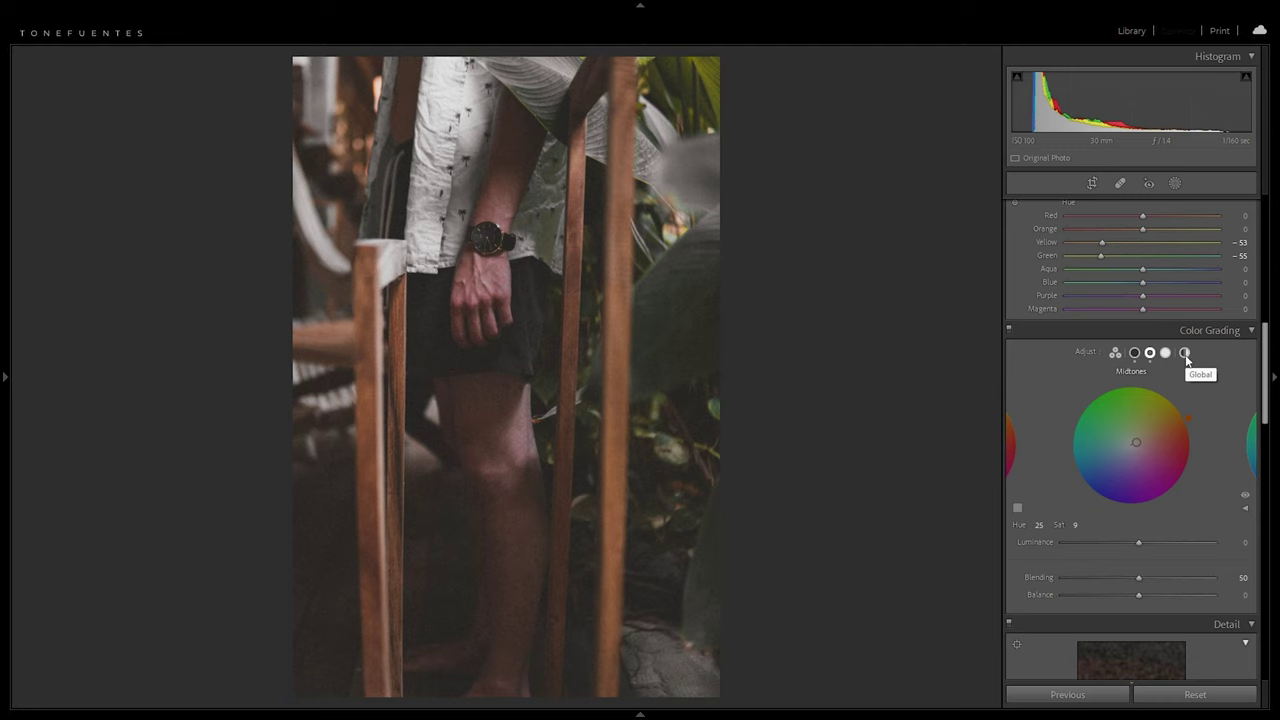
click(1186, 355)
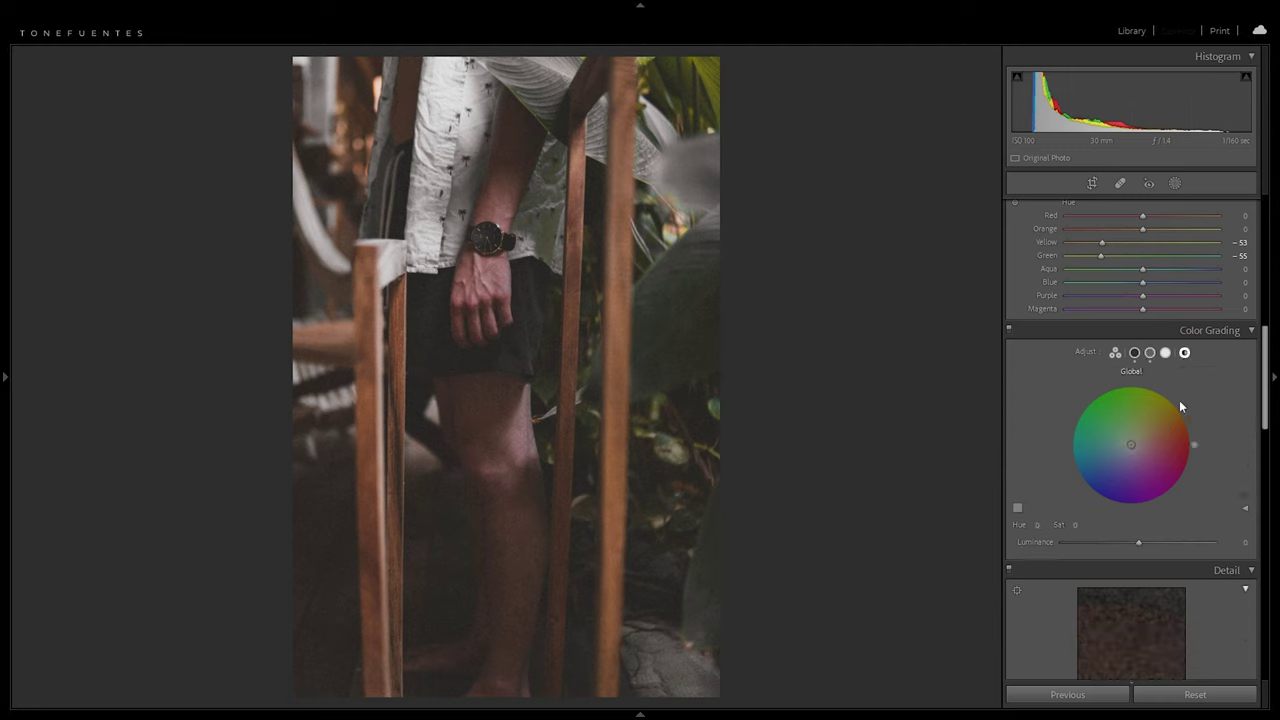
drag(1196, 449, 1163, 391)
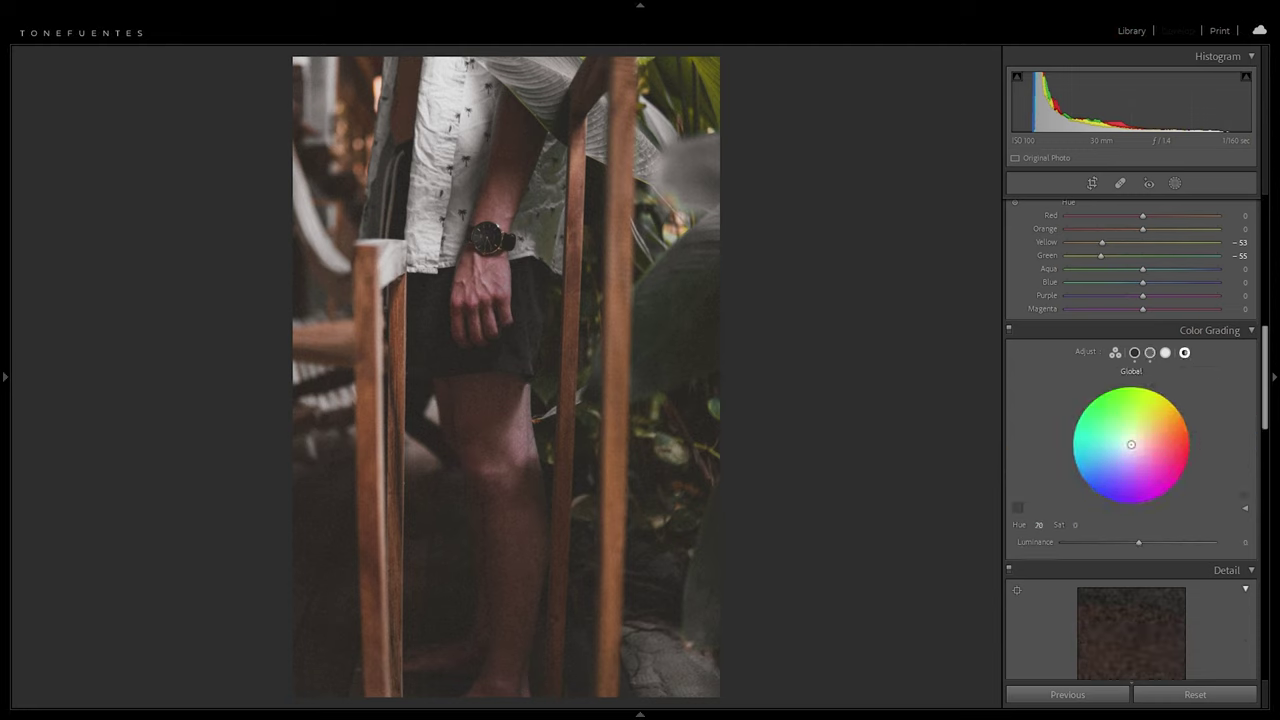
drag(1135, 452, 1134, 432)
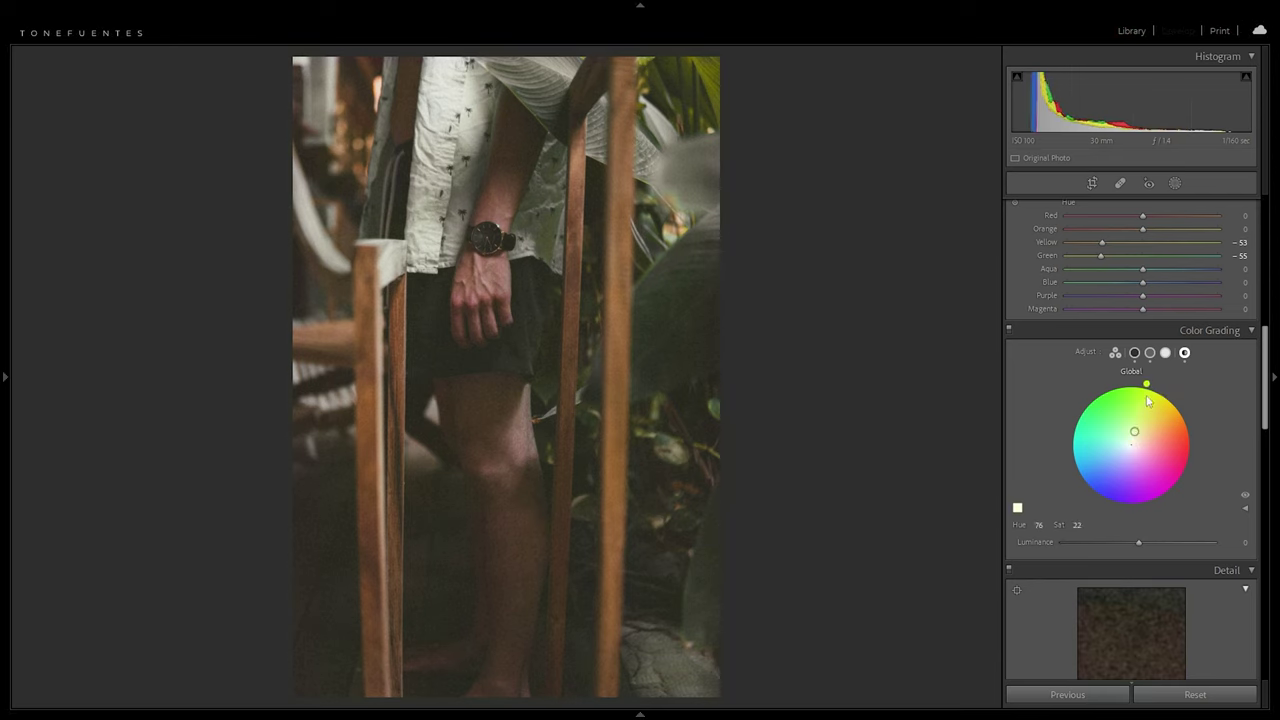
mouse_move(1148, 390)
mouse_down()
mouse_move(1184, 411)
mouse_move(1139, 382)
mouse_up()
mouse_move(1135, 435)
mouse_down()
mouse_move(1134, 422)
mouse_move(1134, 434)
mouse_up()
key(y)
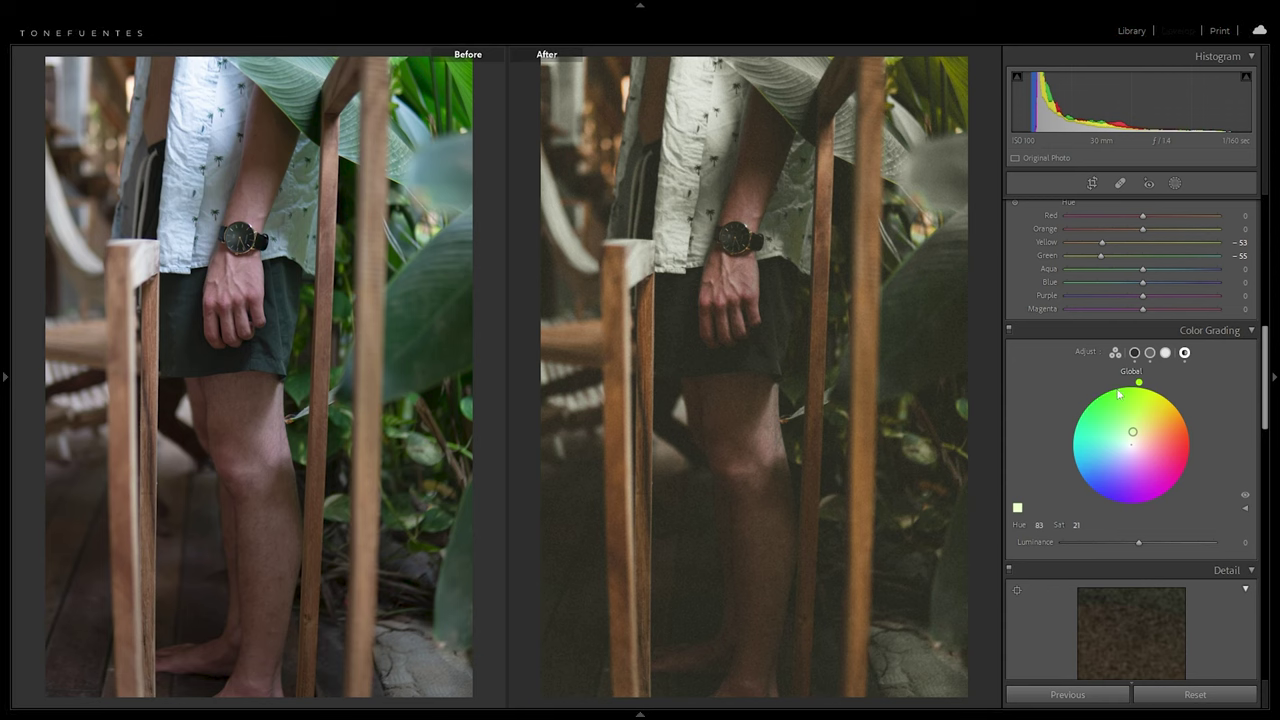
- Open the dog photo and apply TFA - Edit-Like JunglePresets Base, Tropical, MinimalBrown and finally RetroFilm to compare the looks
click(1131, 30)
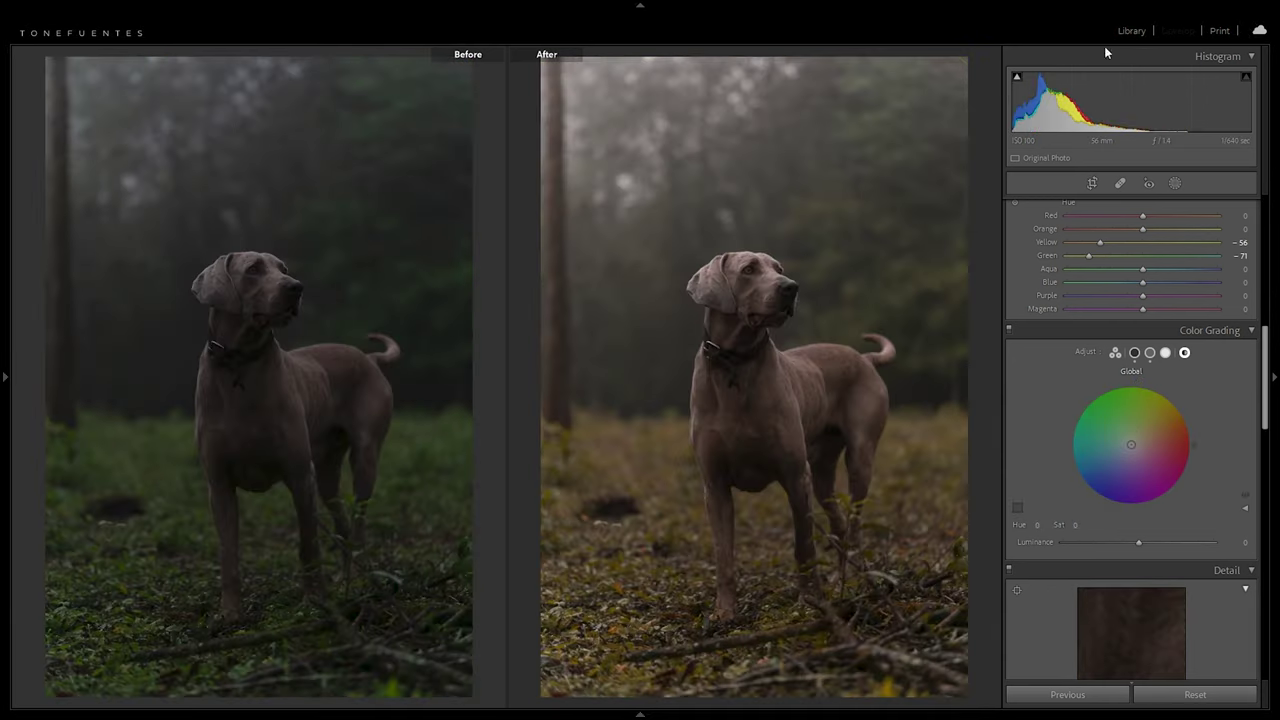
mouse_move(2, 322)
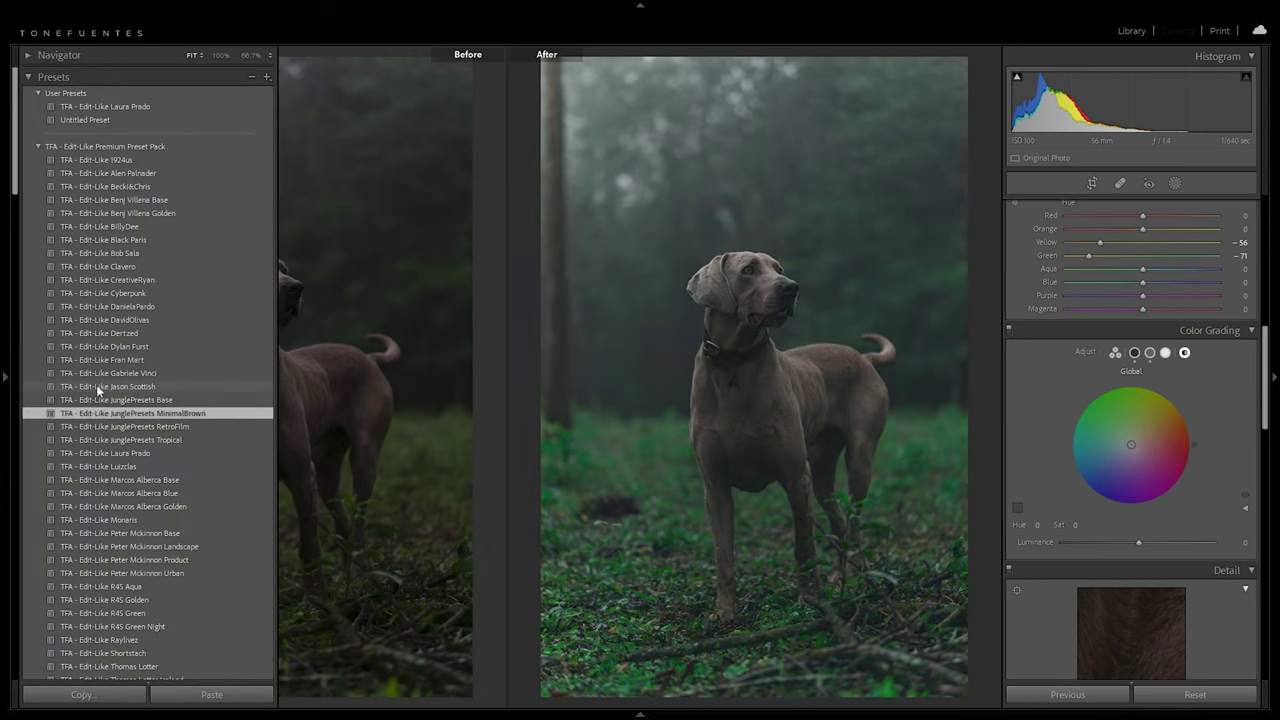
click(122, 401)
click(129, 441)
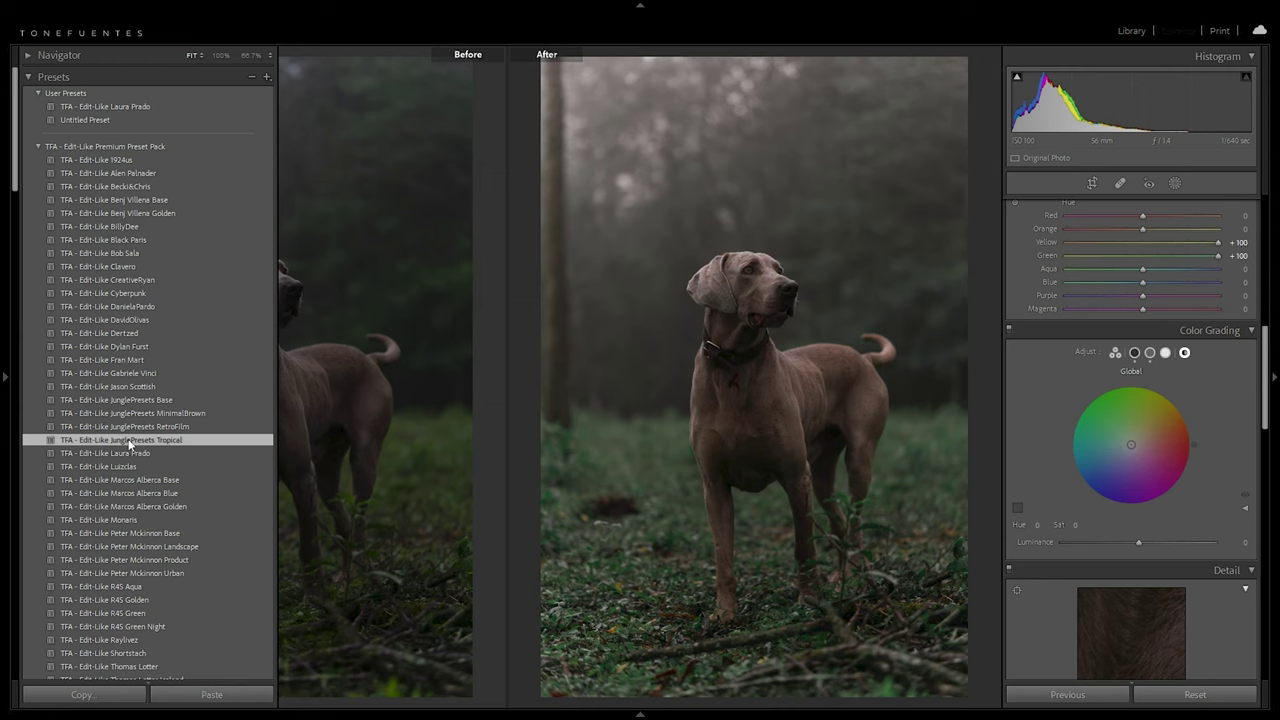
click(130, 414)
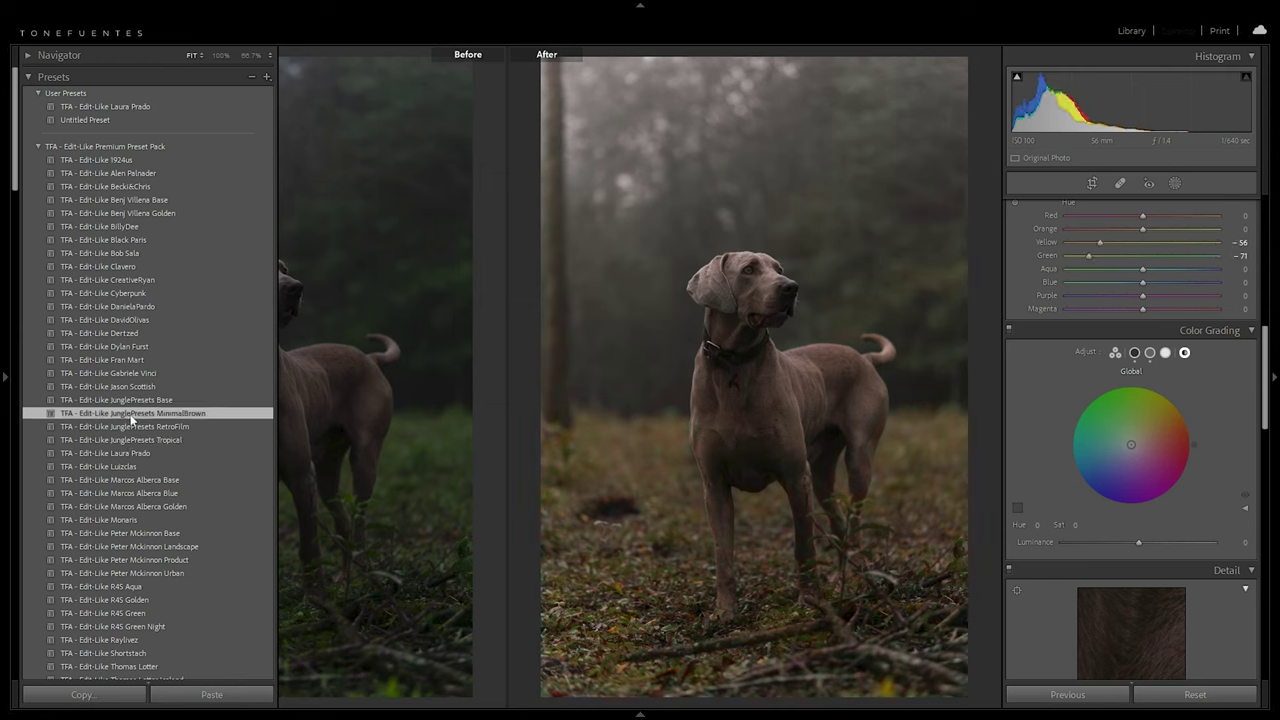
click(129, 424)
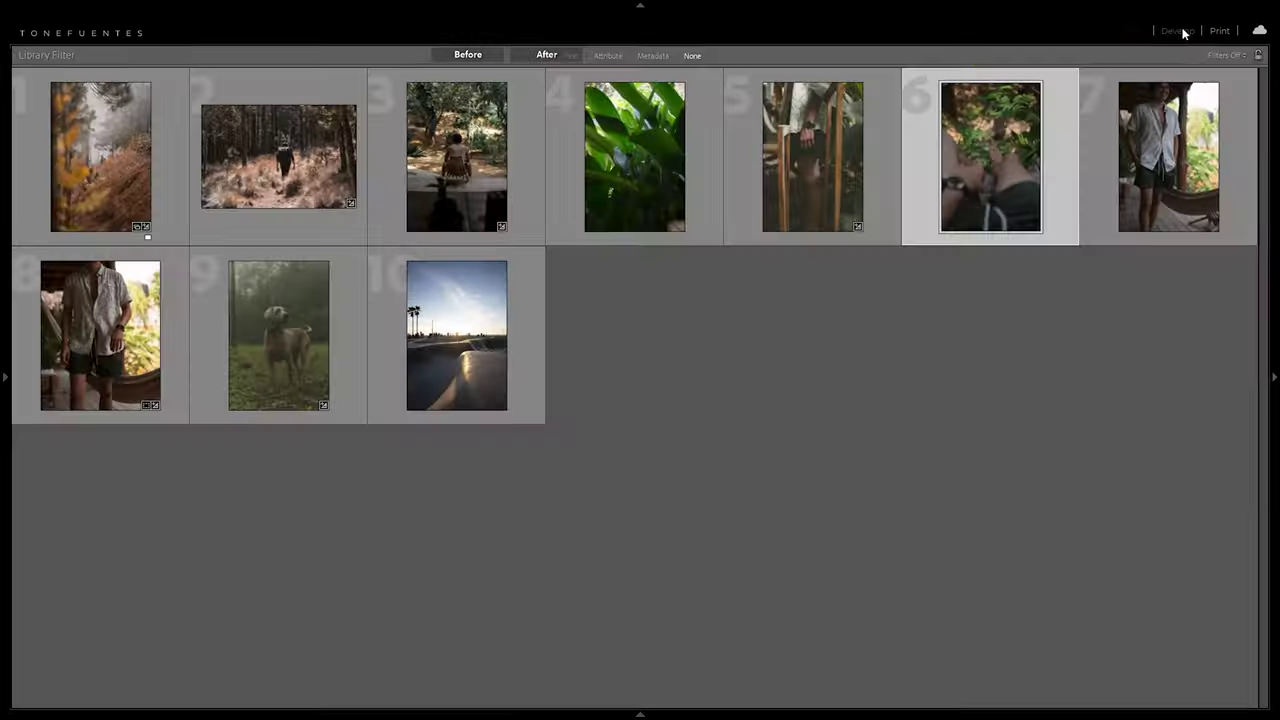
- Open the photo of the bare feet and ferns, apply TFA - Edit-Like JunglePresets Base and set exposure to +0.39
click(1178, 31)
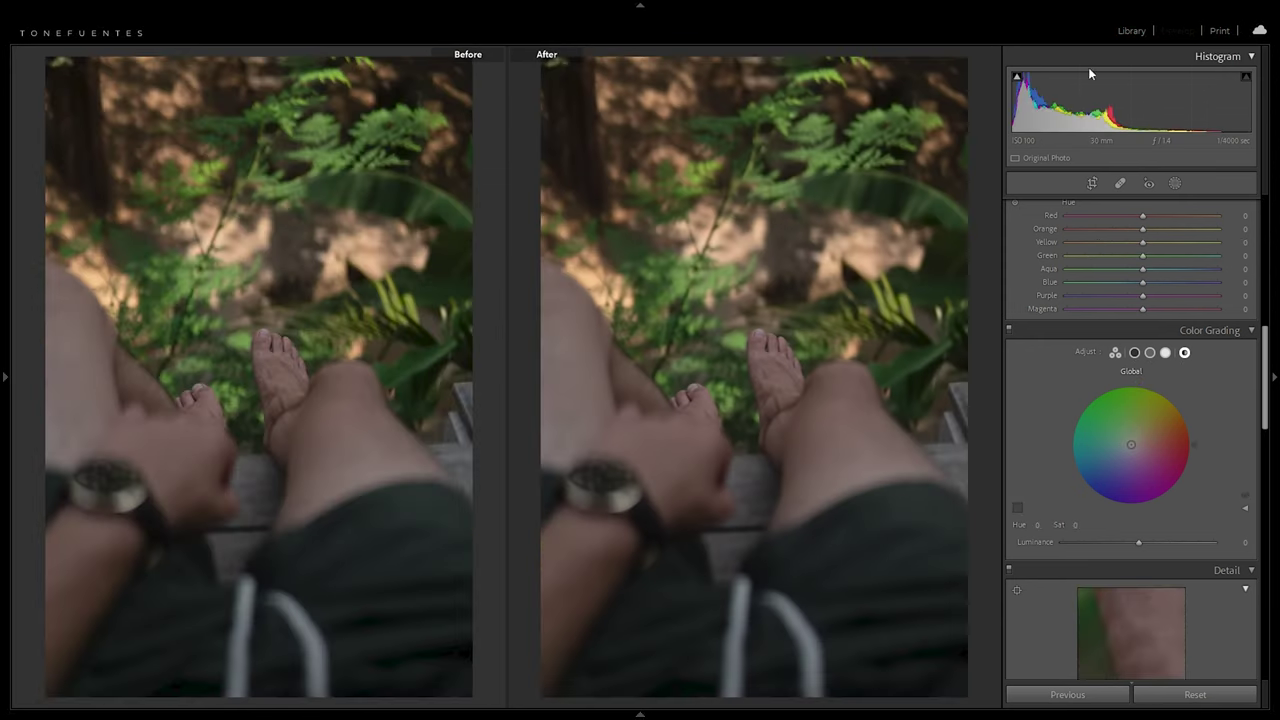
mouse_move(0, 444)
click(3, 420)
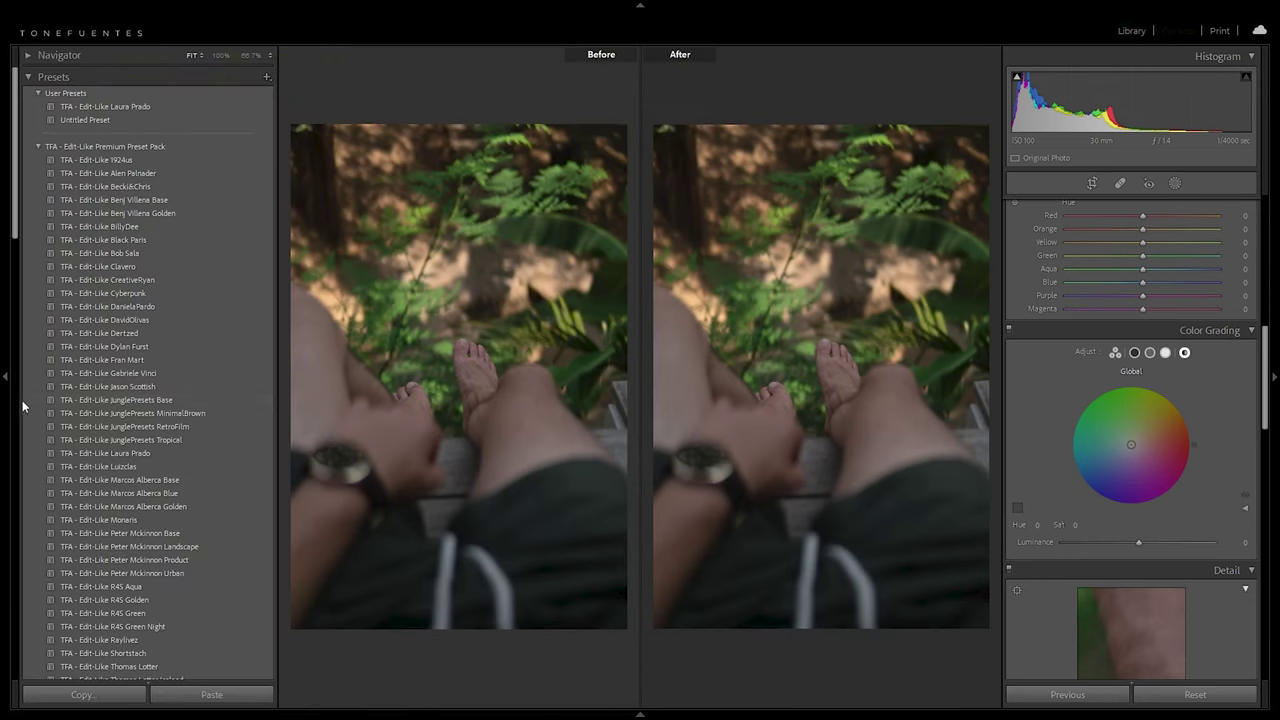
click(131, 400)
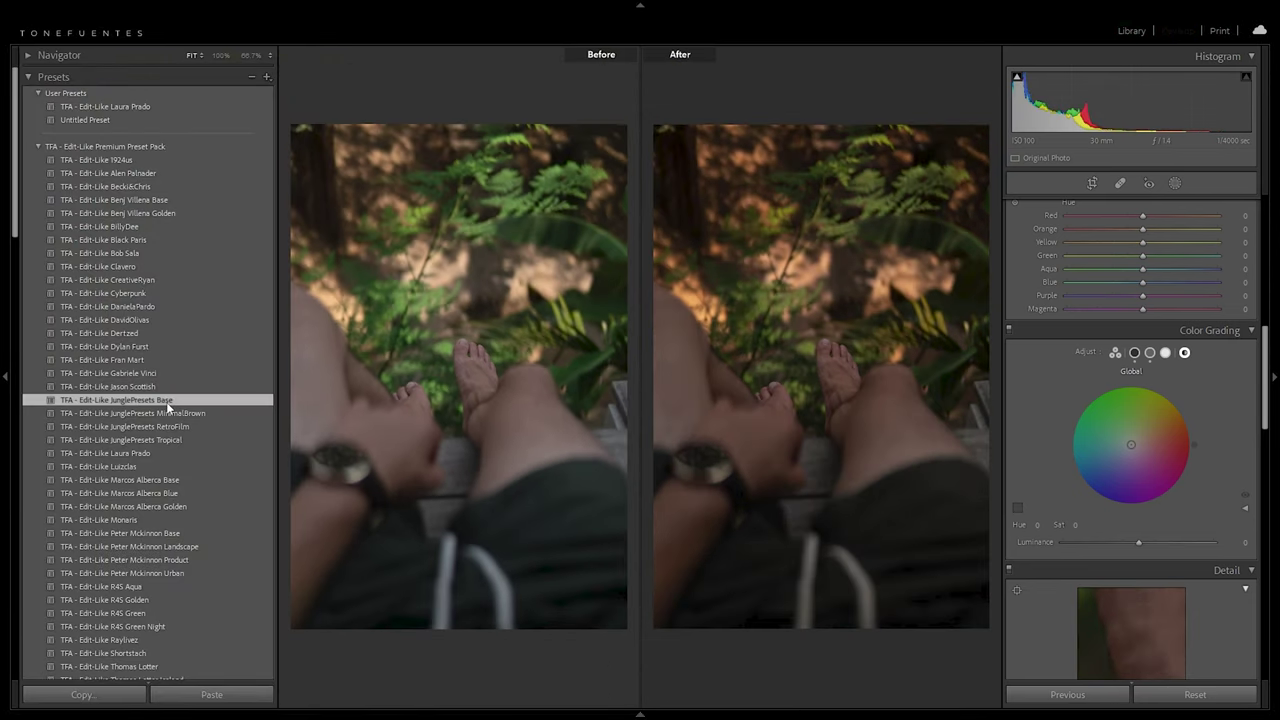
scroll(1203, 267, up, 6)
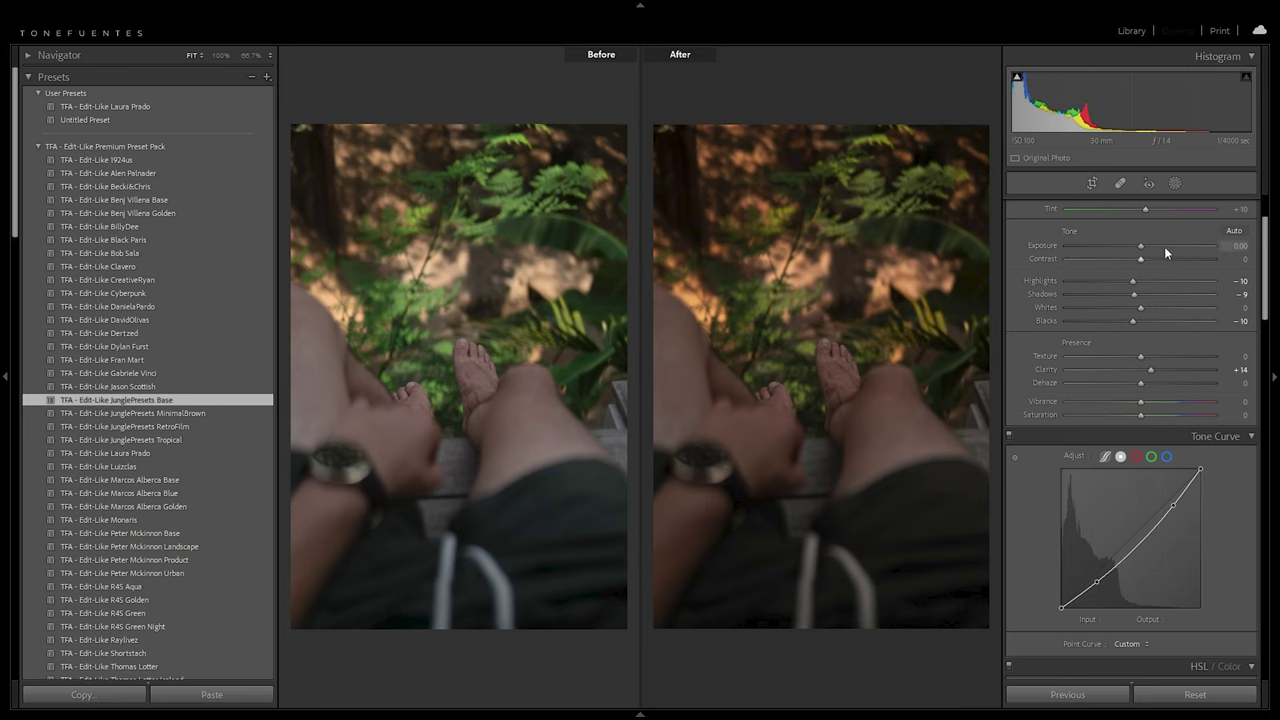
drag(1143, 243, 1148, 243)
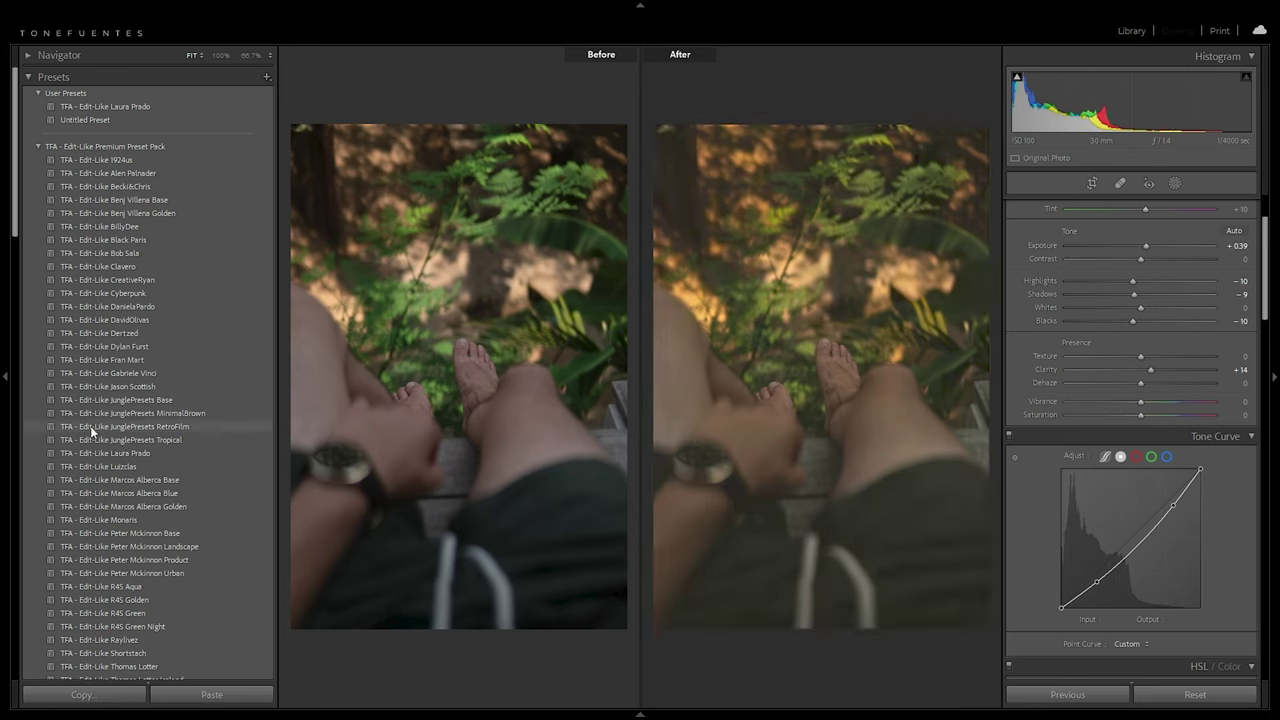
- Apply TFA - Edit-Like JunglePresets MinimalBrown, RetroFilm and Tropical in turn to the feet and ferns photo
click(100, 415)
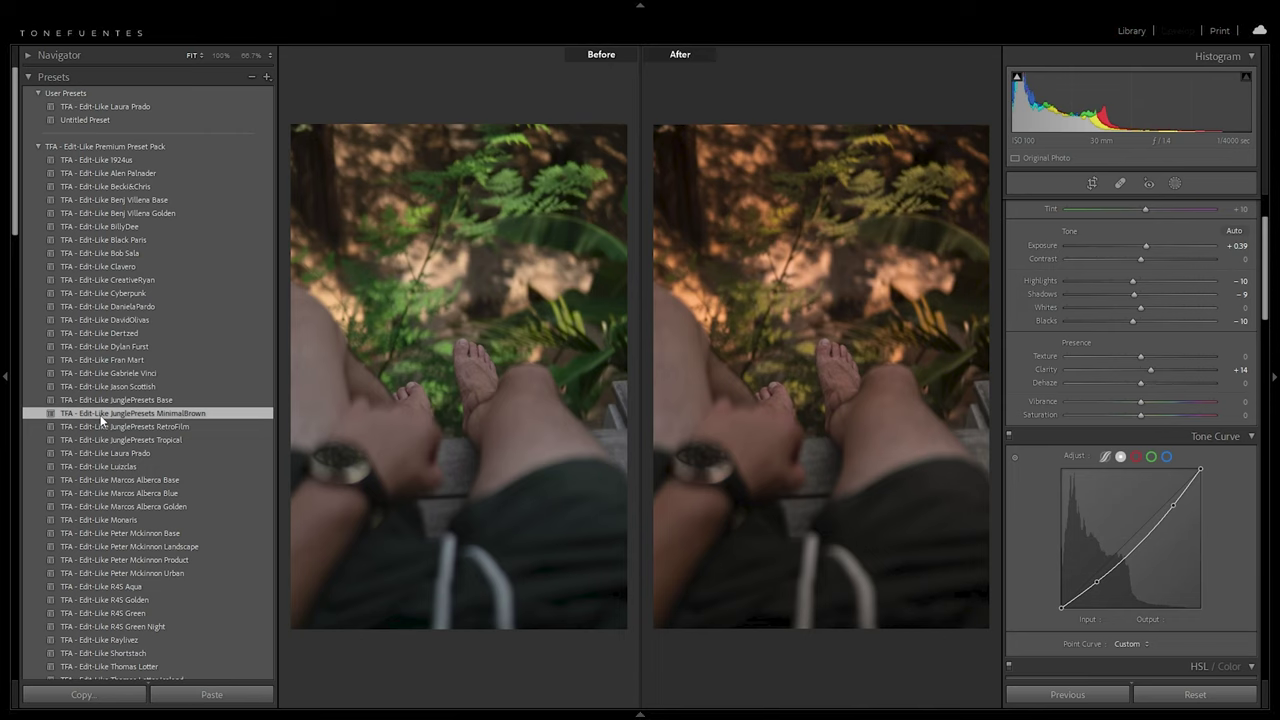
click(102, 426)
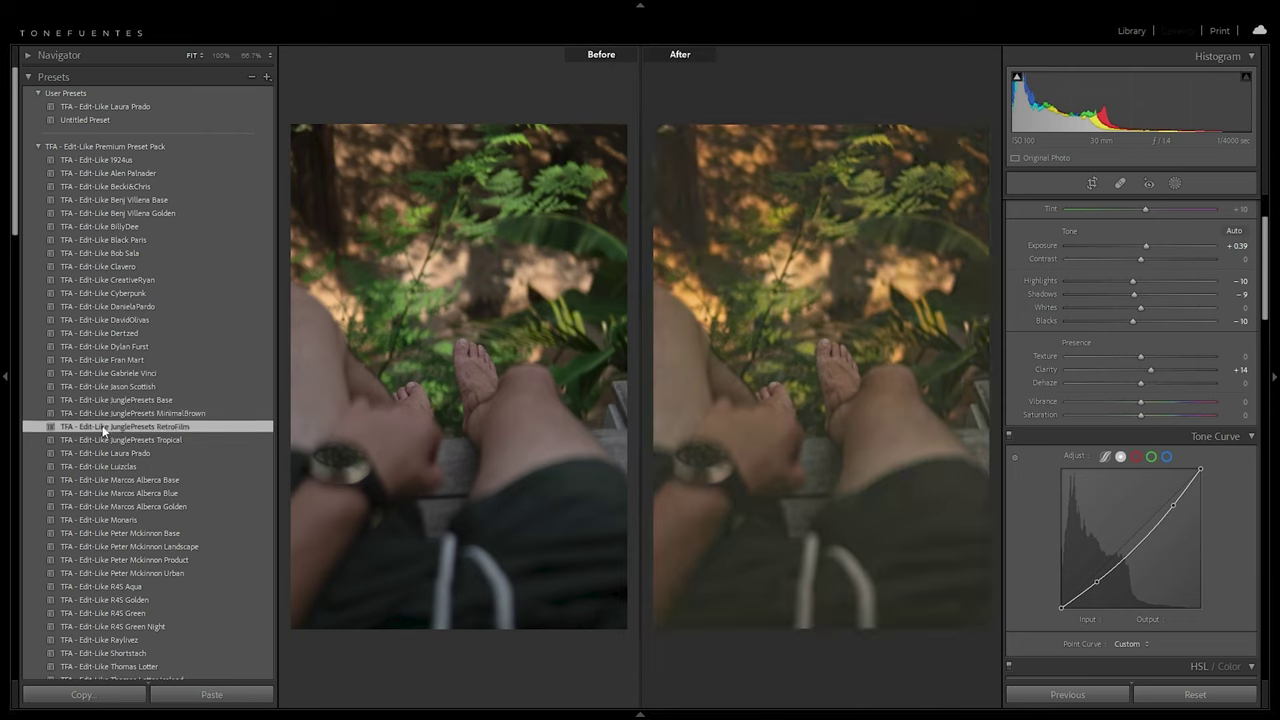
click(103, 440)
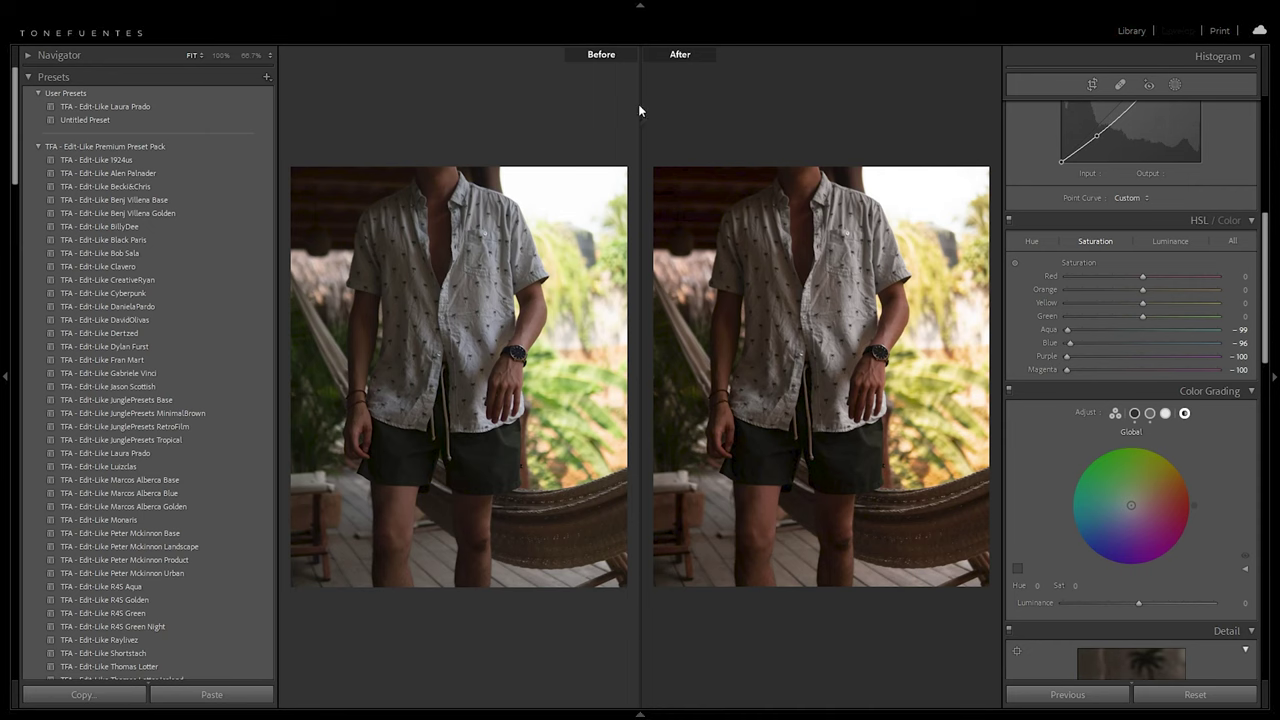
- Compare TFA - Edit-Like JunglePresets Base, MinimalBrown and RetroFilm on the photo of the man in the patterned shirt, ending with Tropical
click(134, 400)
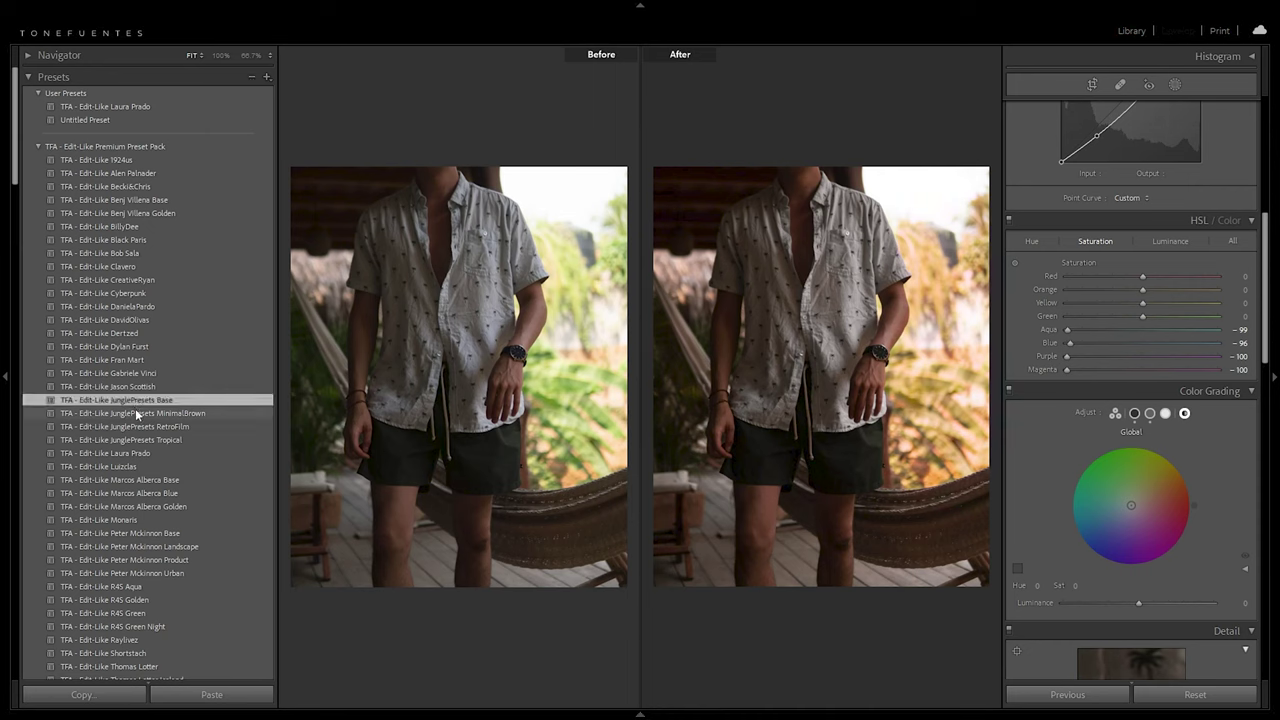
click(135, 409)
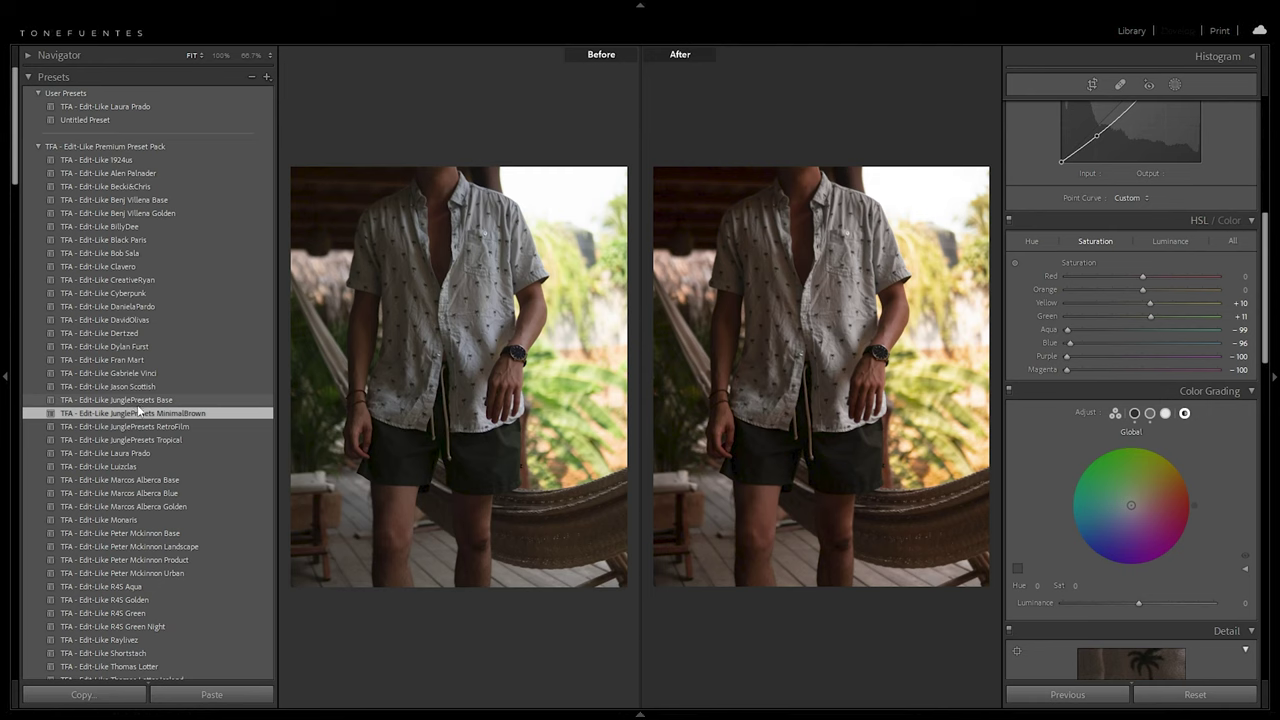
click(137, 402)
click(145, 414)
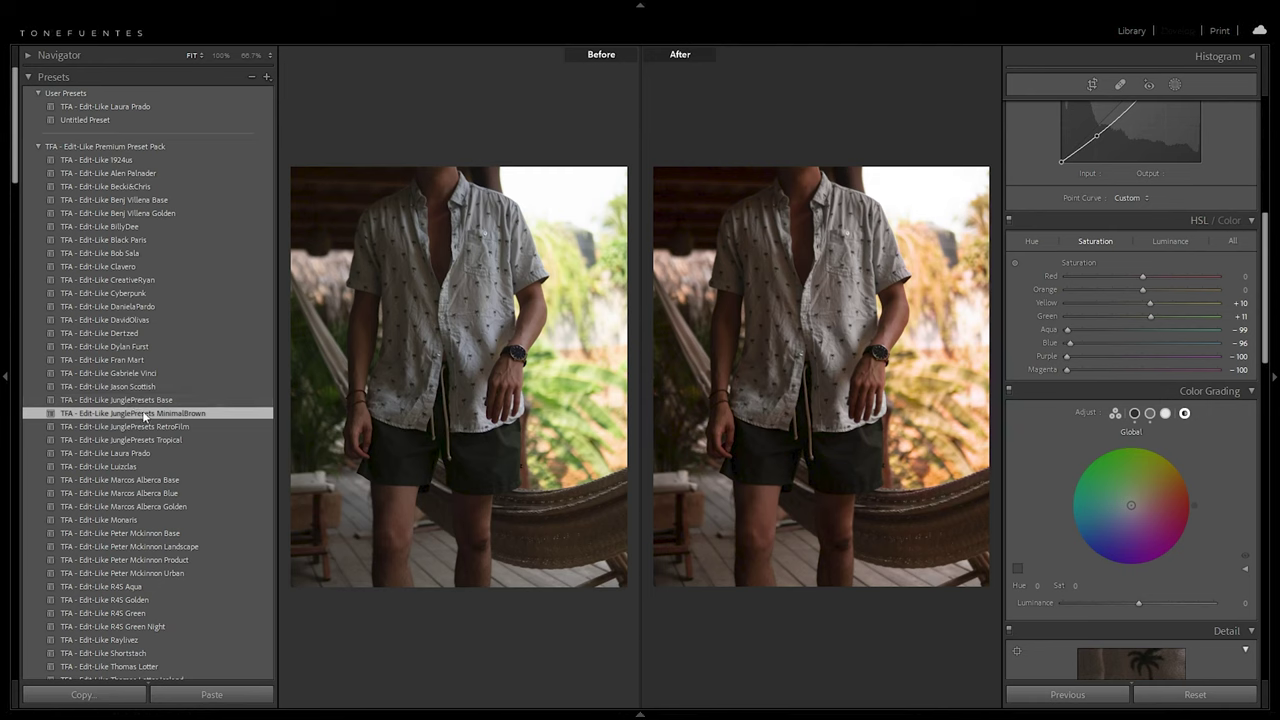
click(150, 425)
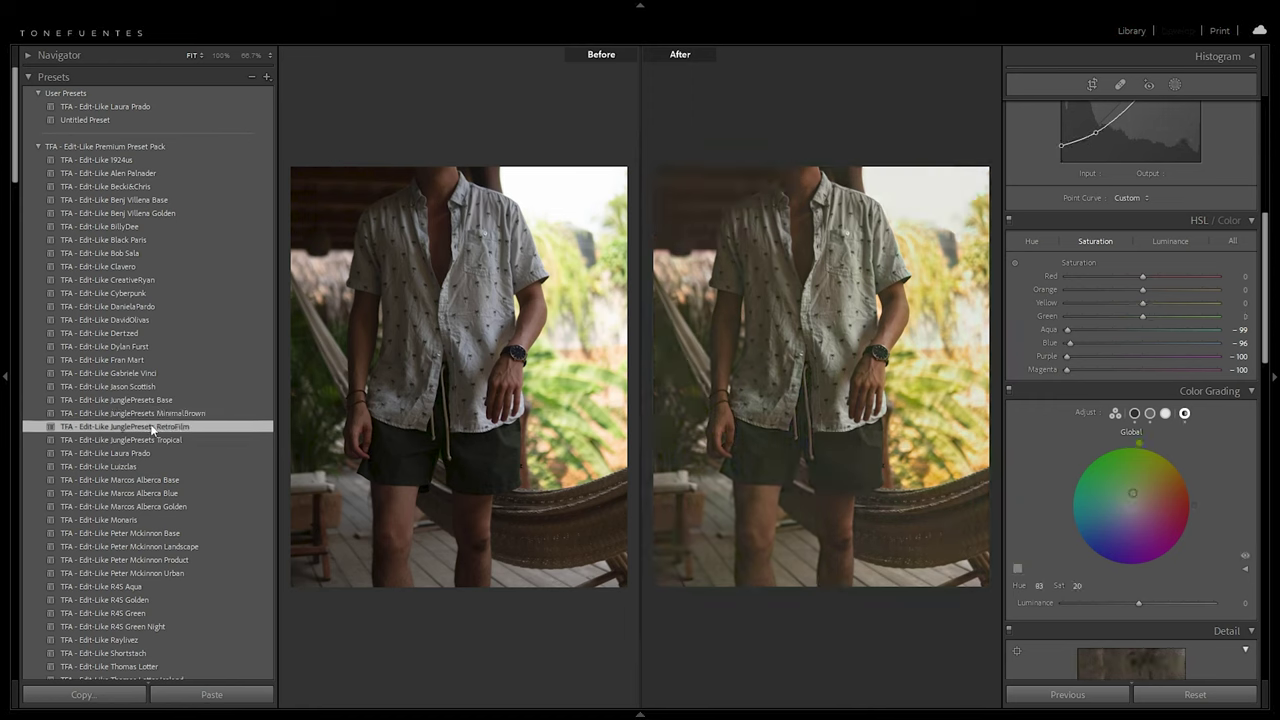
click(153, 439)
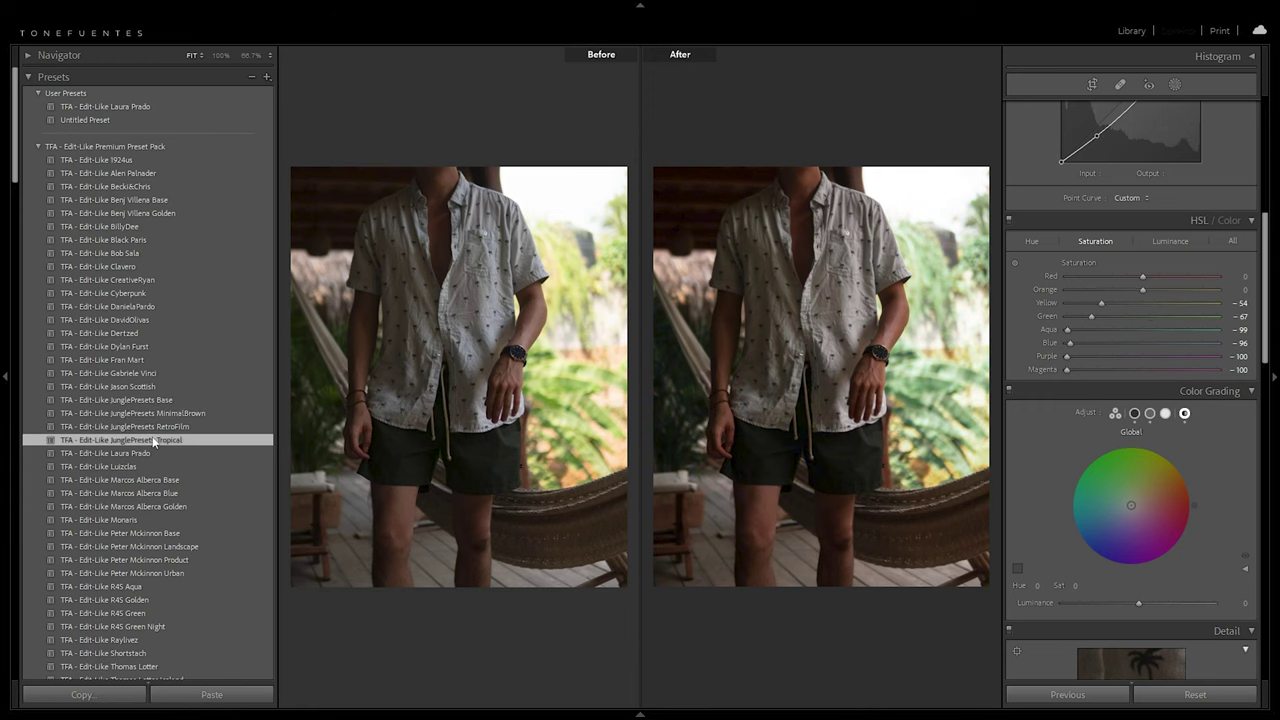